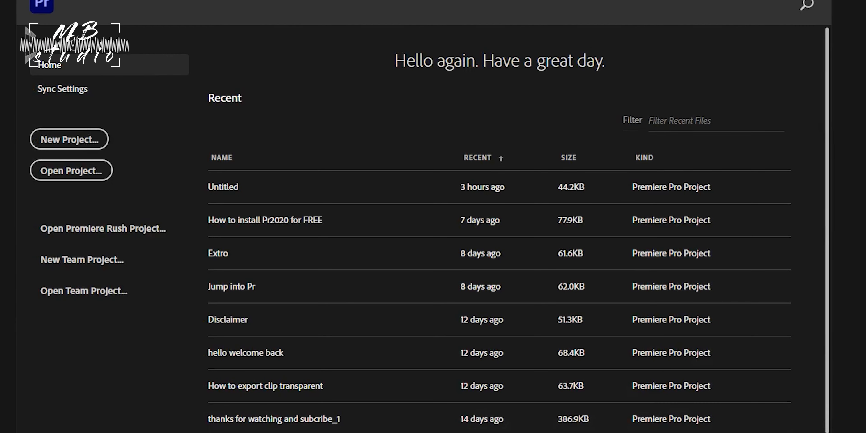
Start a new project named "Introduction to Pr2020" in D:\Tutorials\Introduction of Premiere Pro2020, using the Mercury Playback Engine GPU Acceleration (CUDA) renderer.
left_click(69, 140)
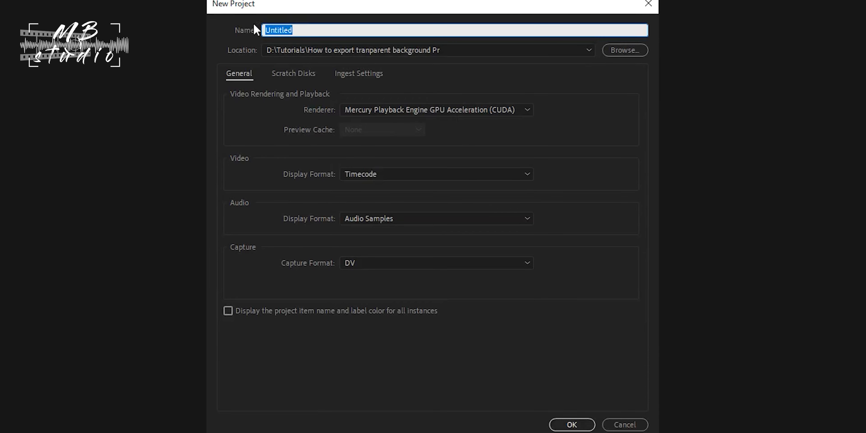
type("tr")
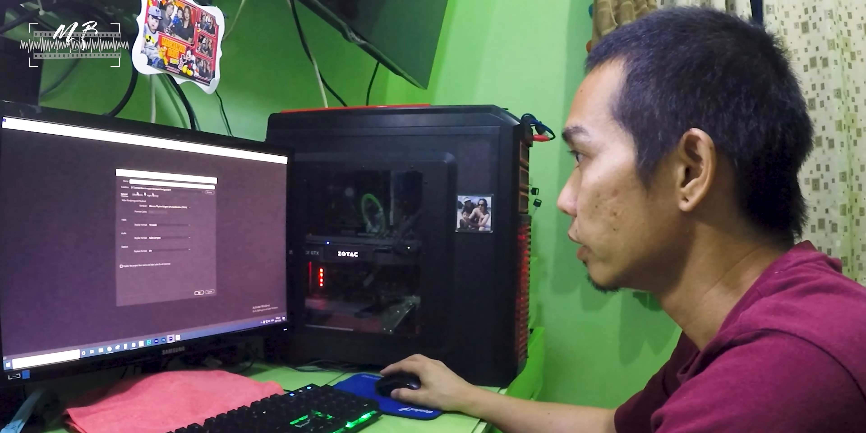
left_click(209, 192)
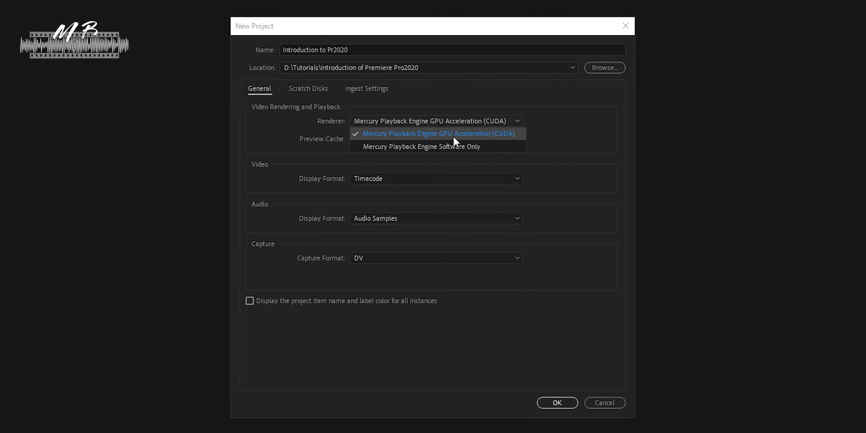
left_click(453, 136)
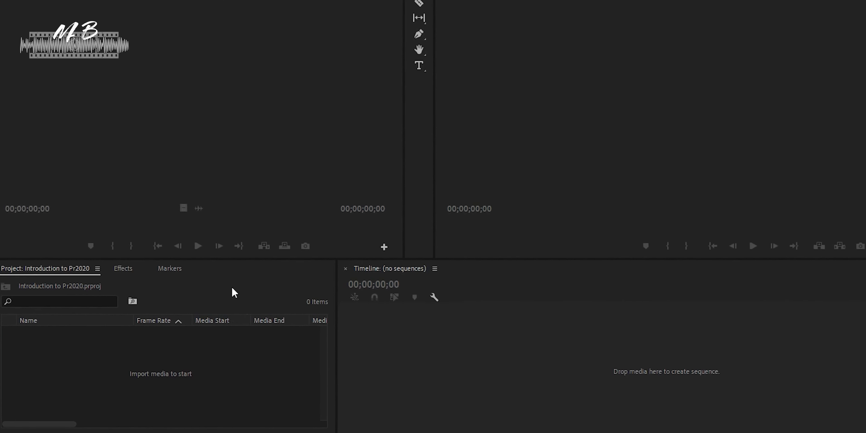
Import the three MOV clips, the MP3 track and the three PNG images from the "raw file" folder into the project.
left_click_drag(385, 289, 439, 288)
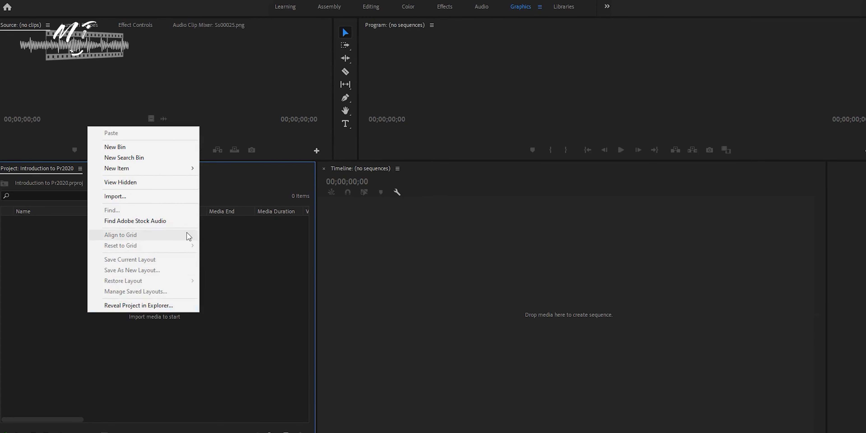
left_click(123, 197)
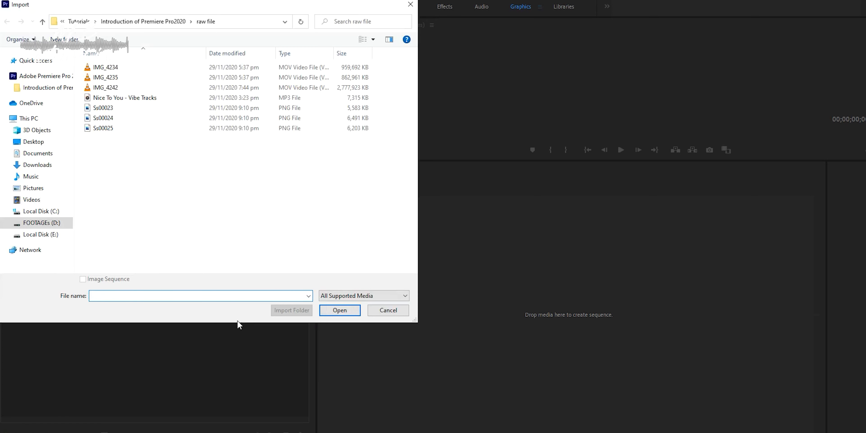
left_click_drag(138, 151, 90, 65)
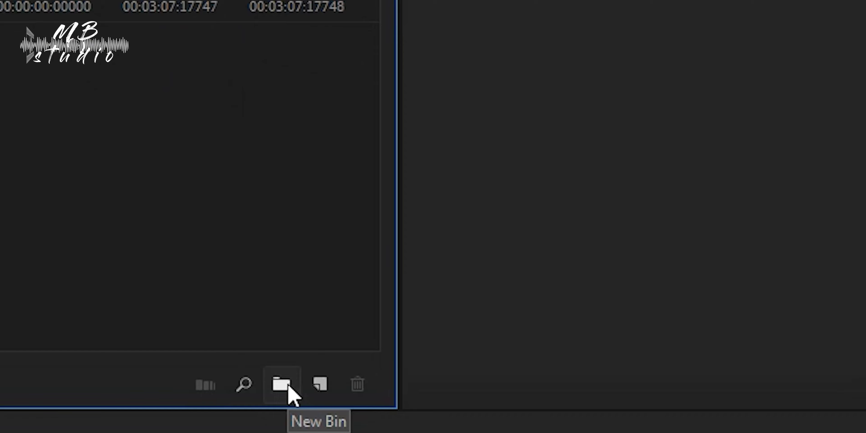
Create a bin named "photos" in the project.
left_click(288, 387)
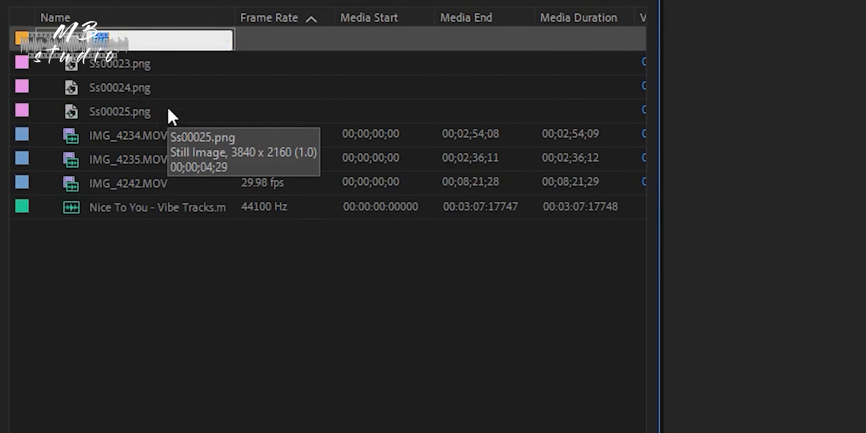
type("photos")
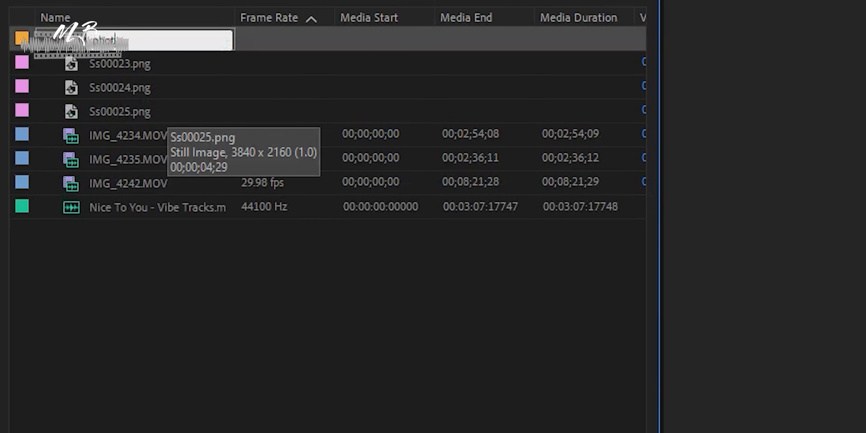
key("Tab")
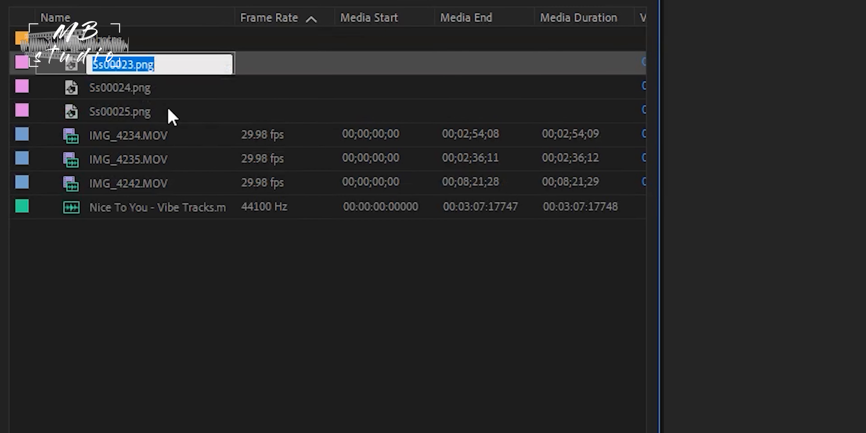
Move Ss00023.png, Ss00024.png and Ss00025.png into the photos bin and collapse it.
left_click(100, 116)
left_click(108, 64, "shift")
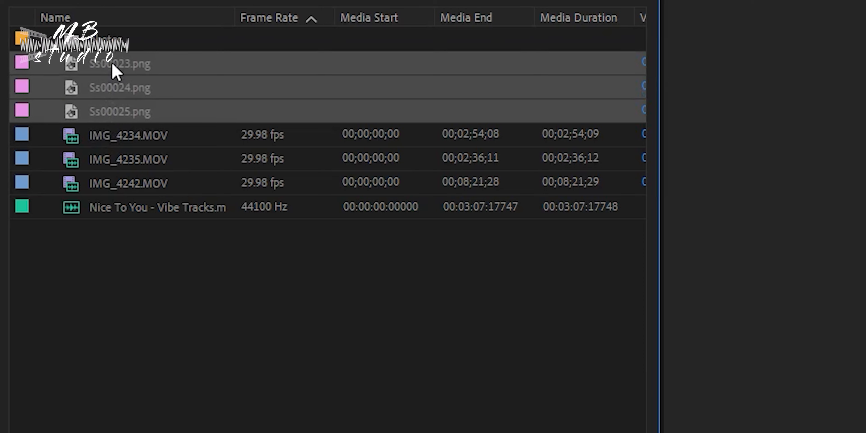
left_click_drag(102, 64, 102, 48)
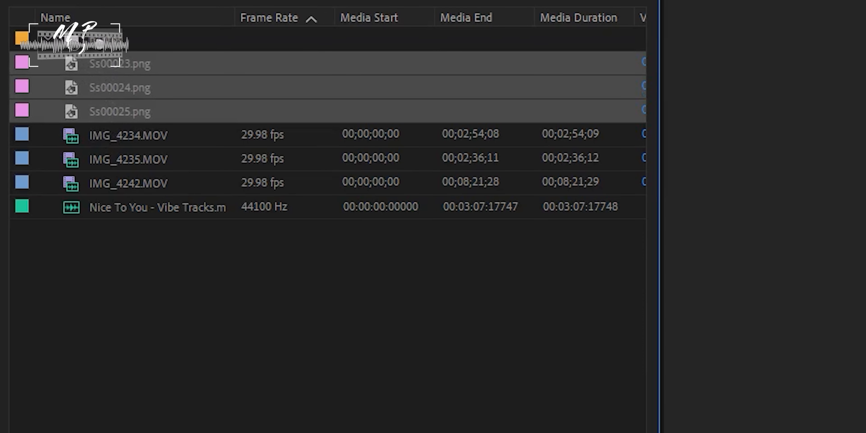
left_click_drag(102, 47, 102, 47)
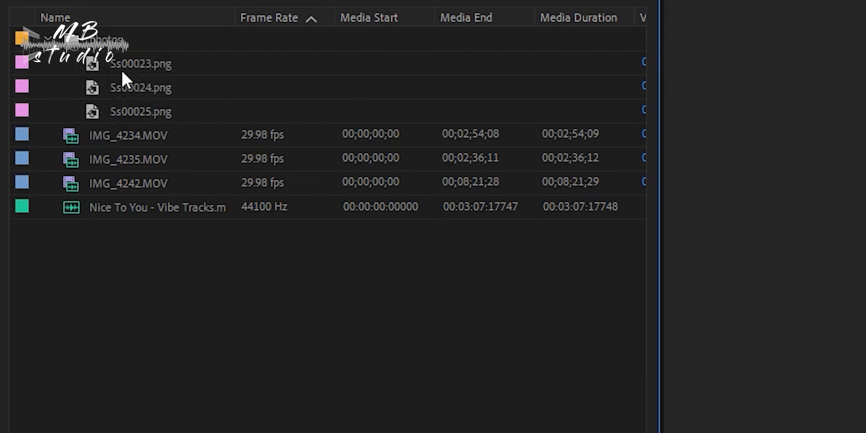
left_click(48, 39)
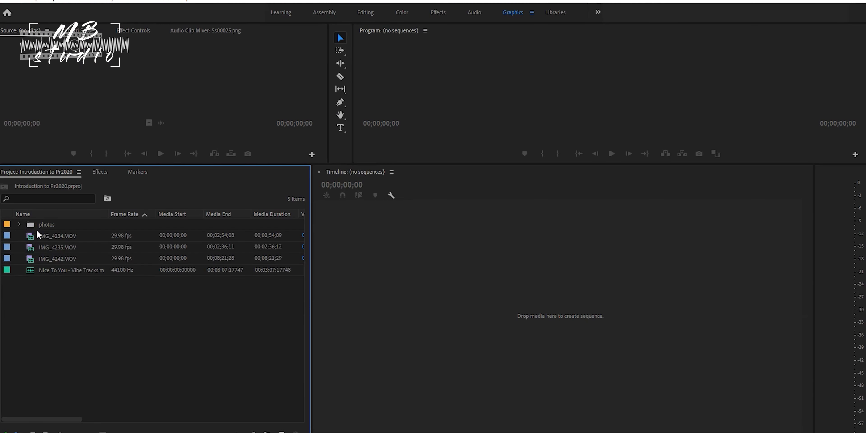
Create a second bin named "clips / footages" in the project.
right_click(72, 316)
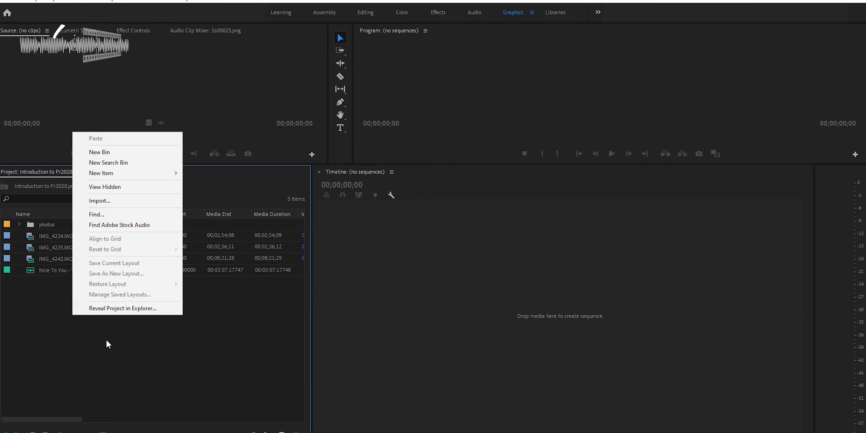
left_click(65, 347)
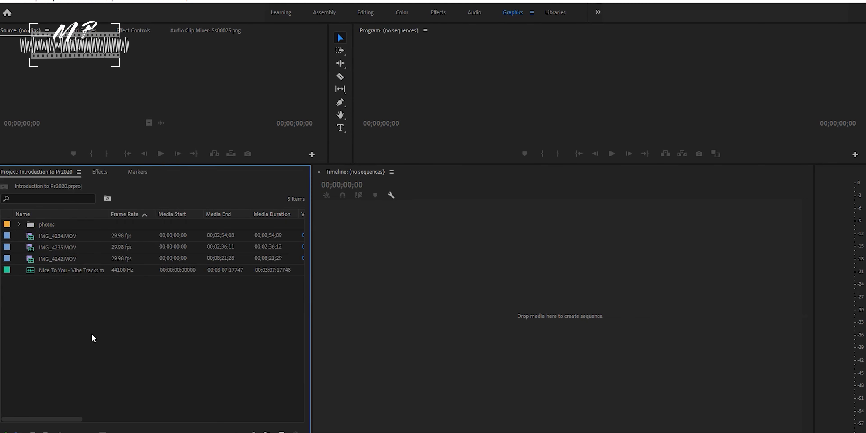
right_click(98, 328)
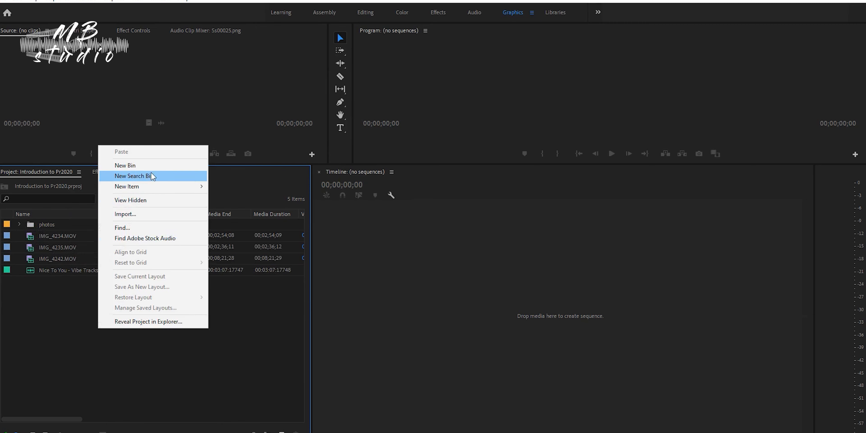
left_click(157, 165)
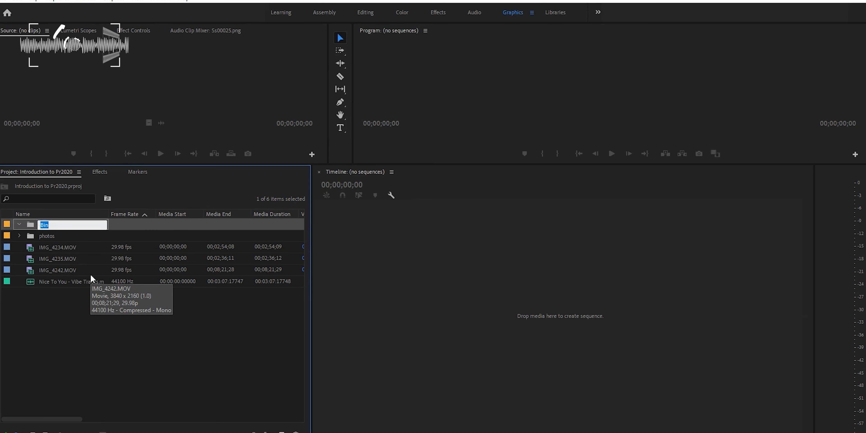
type("clips")
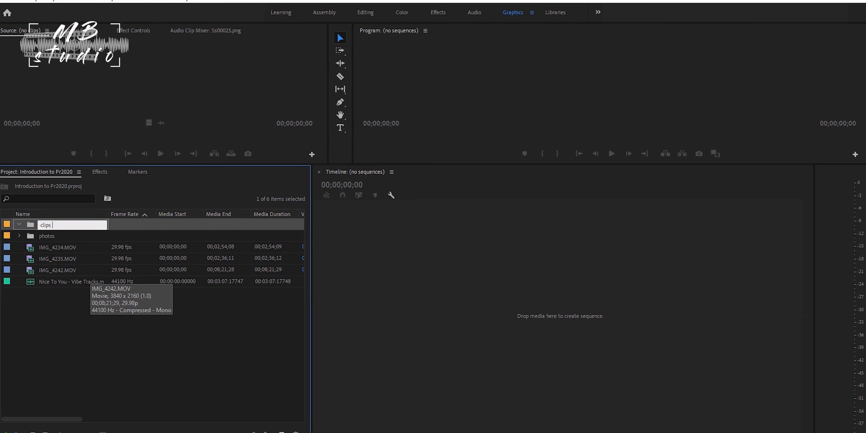
type(" / fo")
type("o")
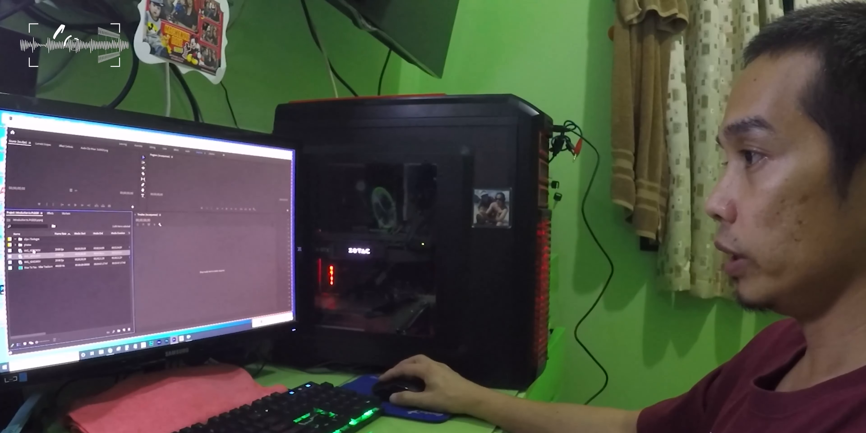
Move IMG_4234.MOV, IMG_4235.MOV and IMG_4242.MOV into the "clips / footages" bin.
left_click(33, 251, "ctrl")
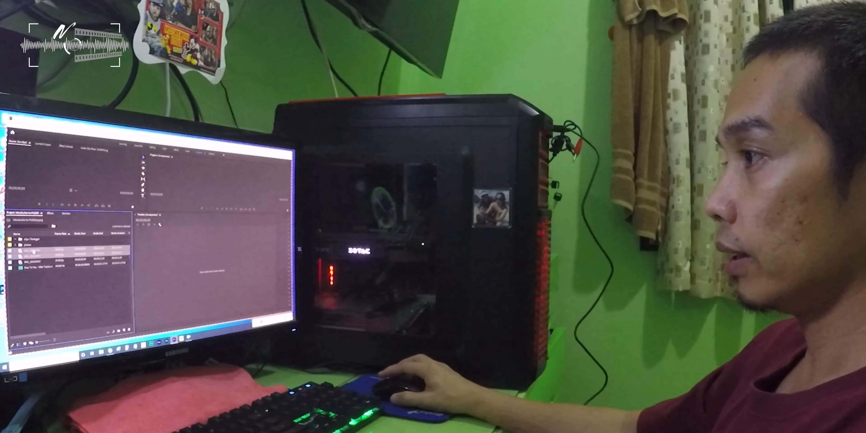
left_click_drag(26, 254, 27, 239)
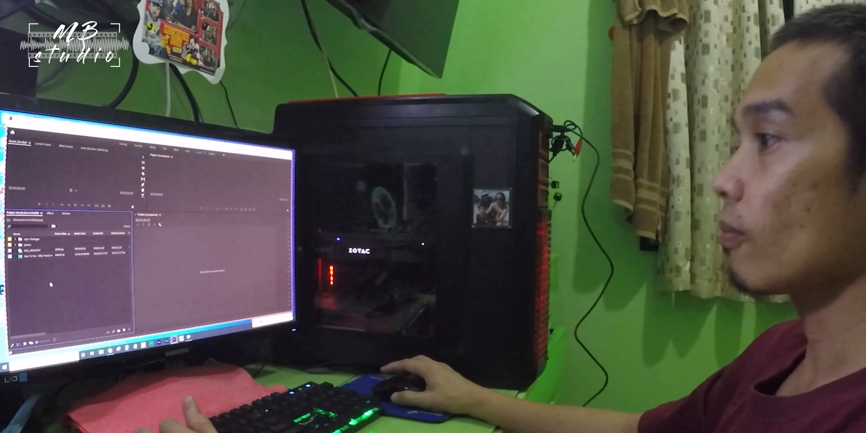
left_click(29, 250)
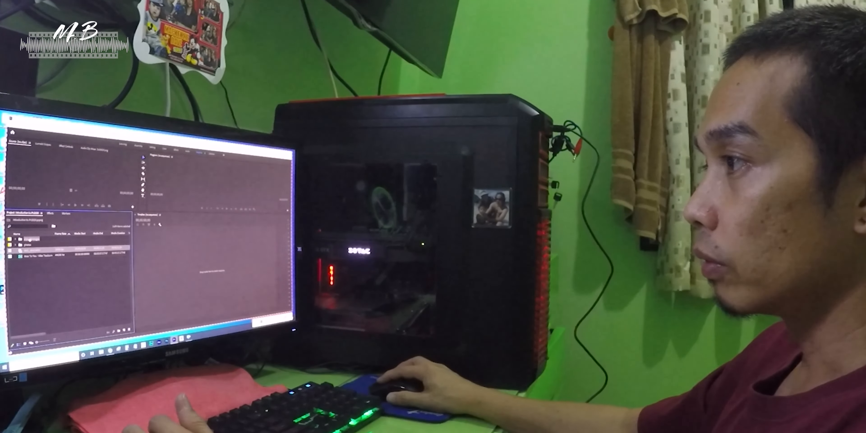
left_click_drag(30, 240, 31, 242)
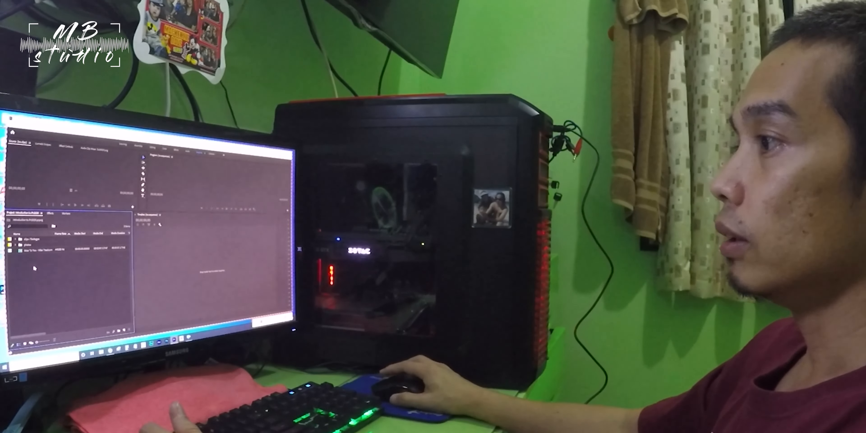
Create a third bin named "audio" in the project.
right_click(31, 252)
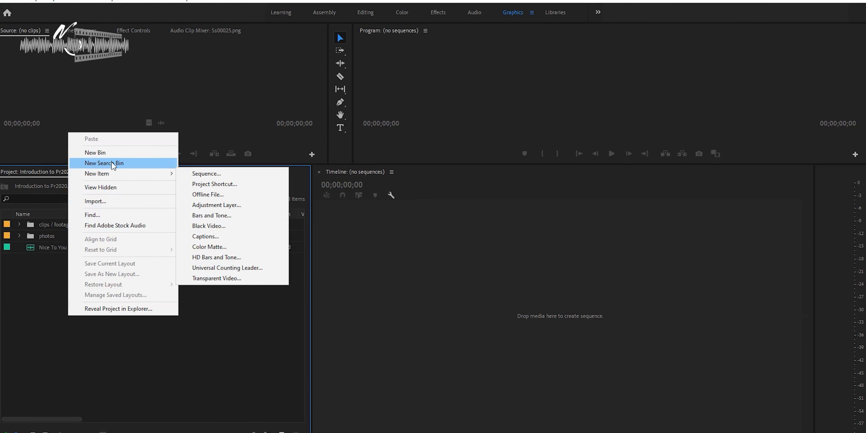
left_click(112, 153)
type("audio")
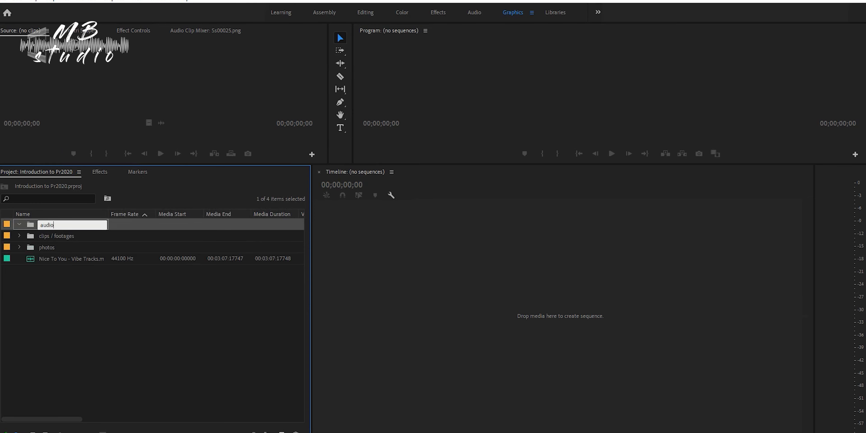
key("Tab")
left_click(92, 286)
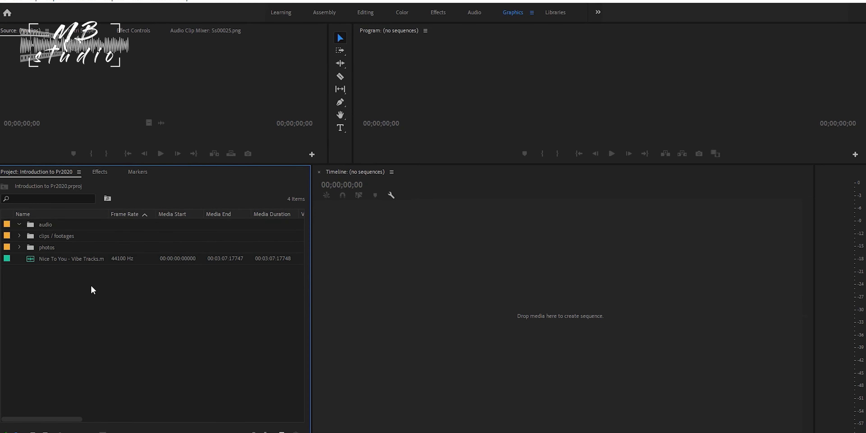
Move the "Nice To You - Vibe Tracks" music file into the audio bin and collapse it.
left_click(57, 263)
left_click_drag(60, 257, 52, 224)
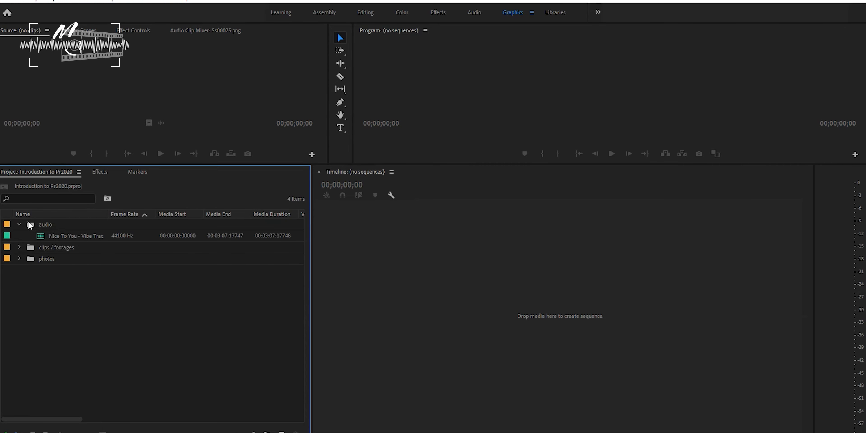
left_click(19, 225)
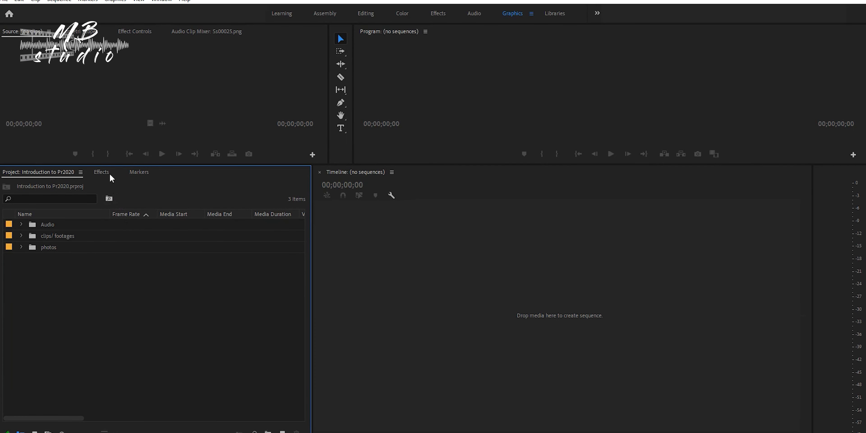
Examine the Audio Effects and Audio Transitions categories in the Effects panel, including the Crossfade transitions.
left_click(101, 172)
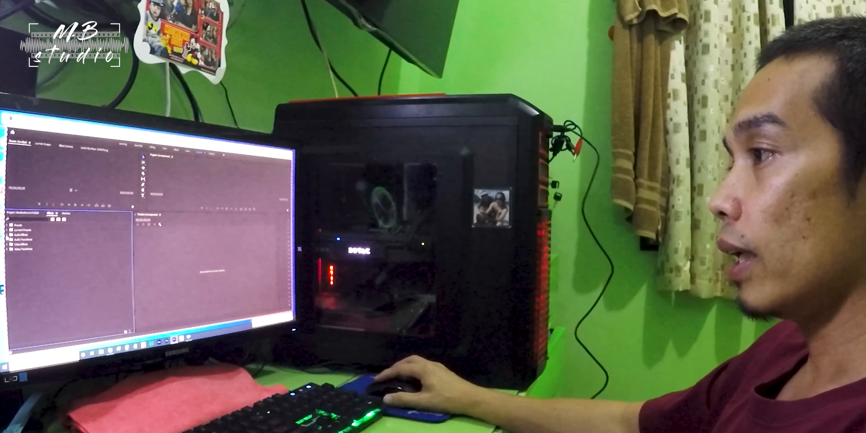
left_click(2, 215)
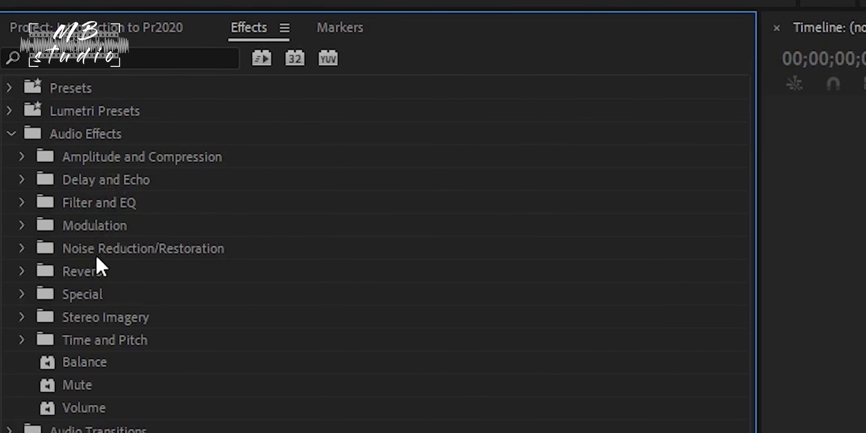
left_click(10, 134)
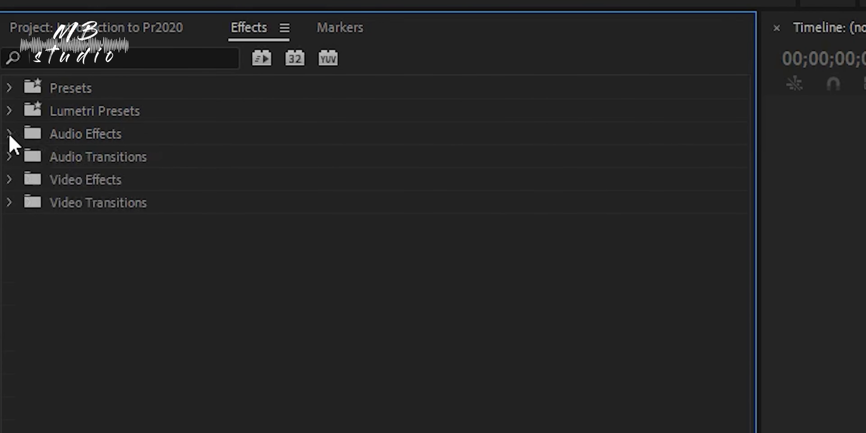
left_click(11, 157)
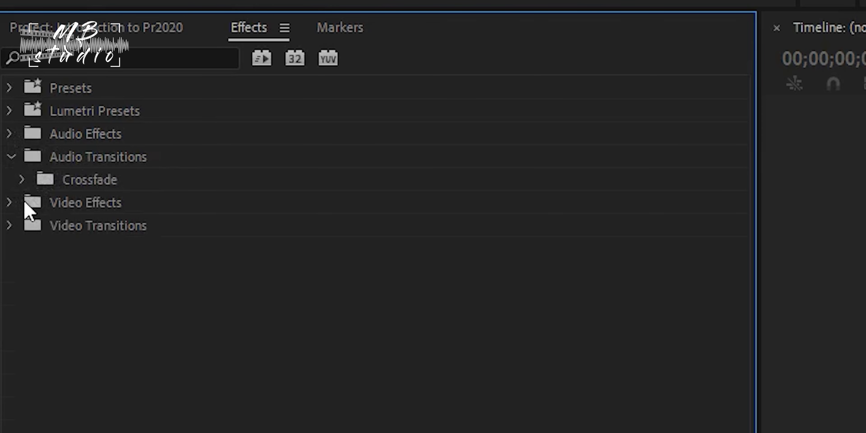
left_click(24, 179)
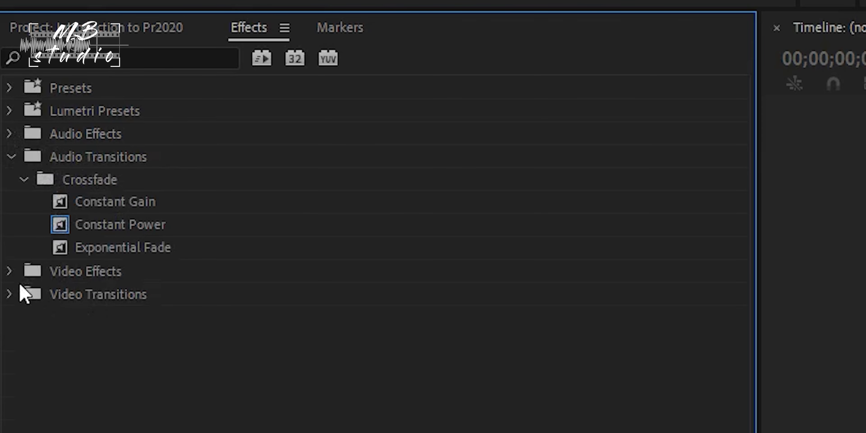
Examine the Video Effects and Video Transitions categories, collapsing the audio and video folders again.
left_click(10, 273)
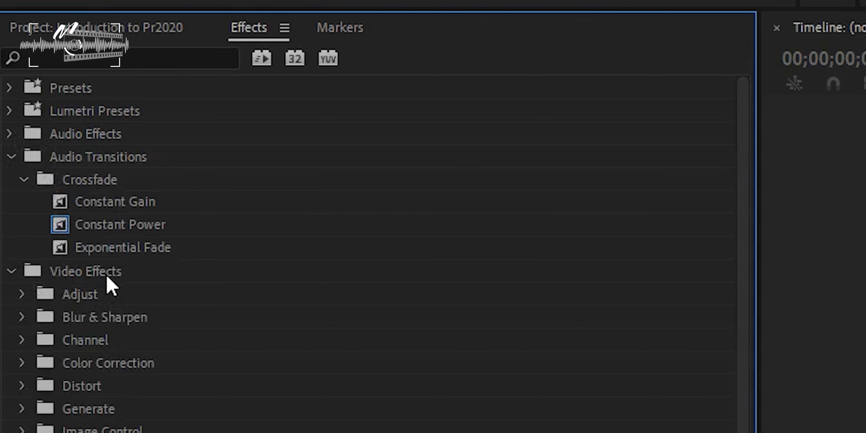
scroll(370, 252, "down", 2)
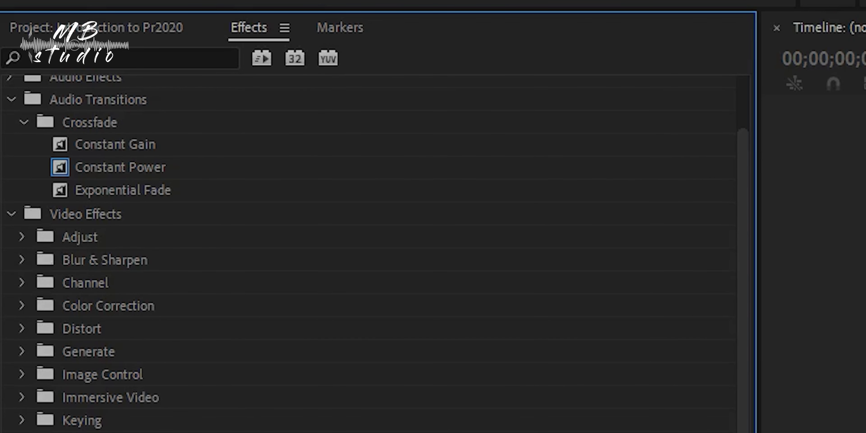
scroll(370, 236, "up", 2)
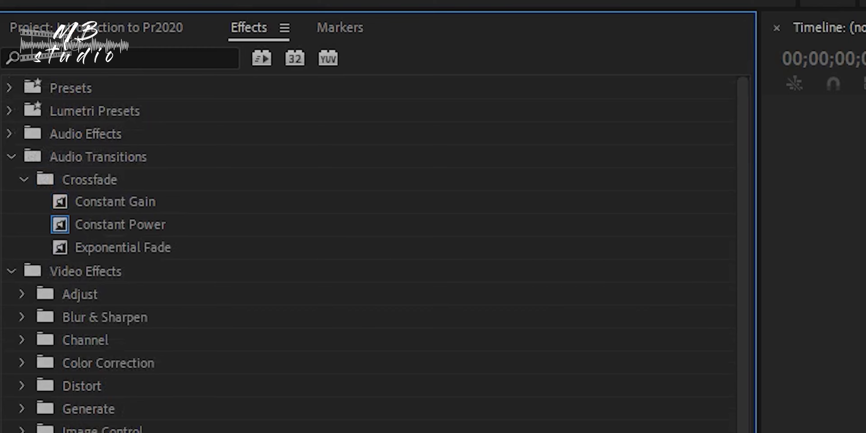
left_click(22, 183)
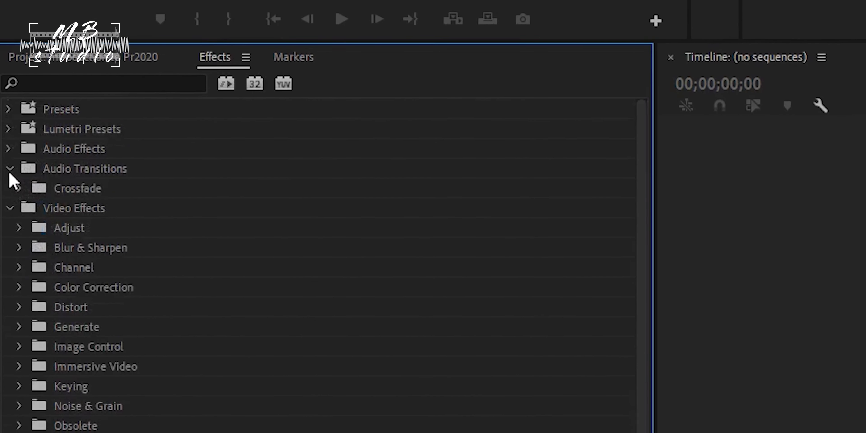
left_click(11, 162)
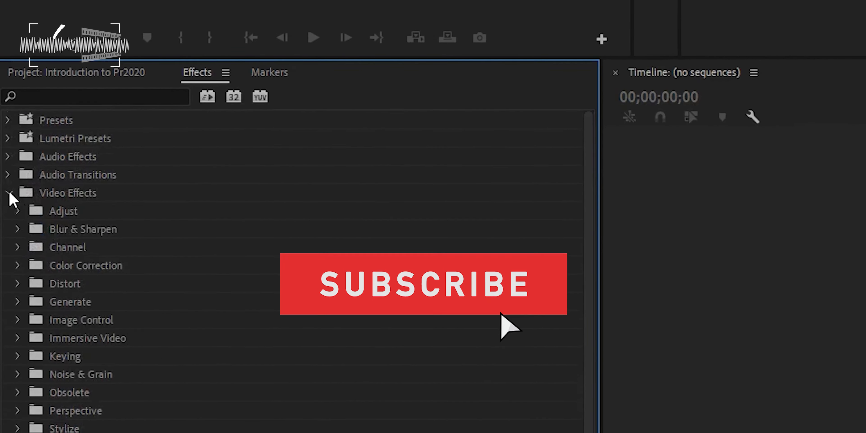
left_click(9, 193)
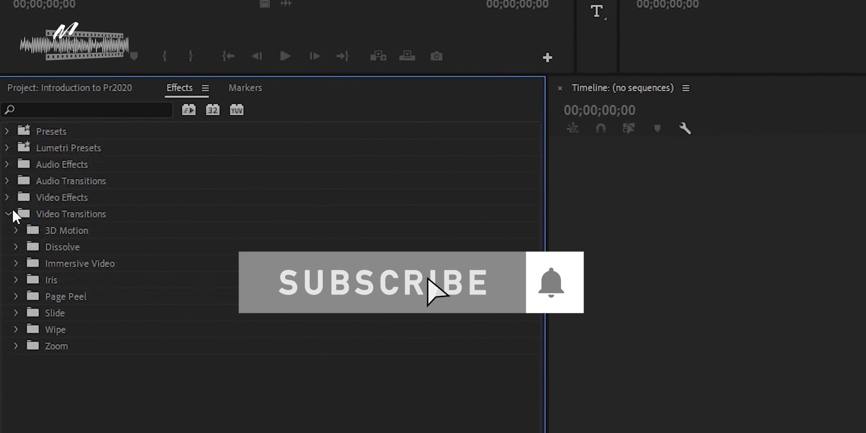
left_click(7, 211)
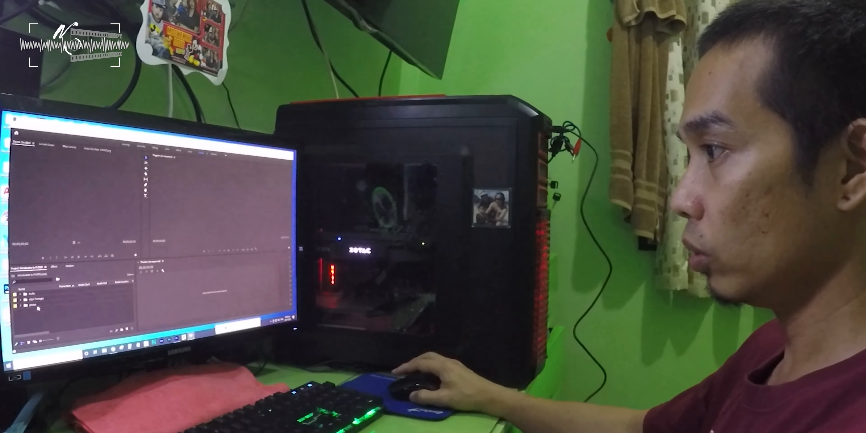
Load IMG_4235.MOV from the clips/ footages bin into the Source Monitor and play its opening seconds.
left_click(21, 300)
left_click(45, 315)
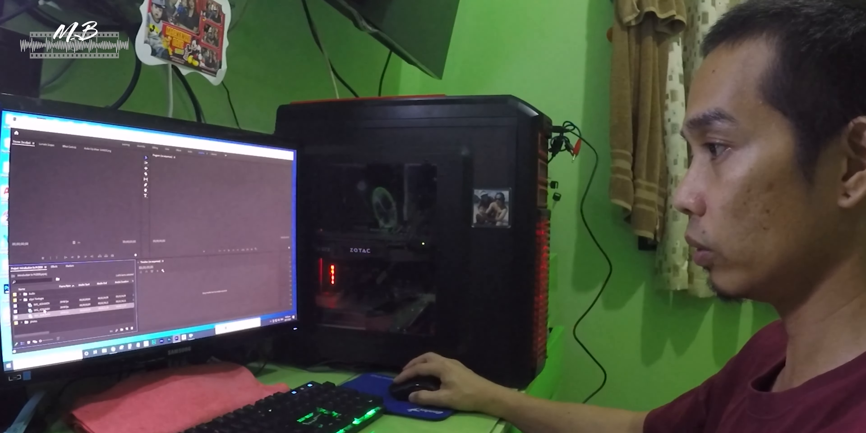
left_click(44, 310)
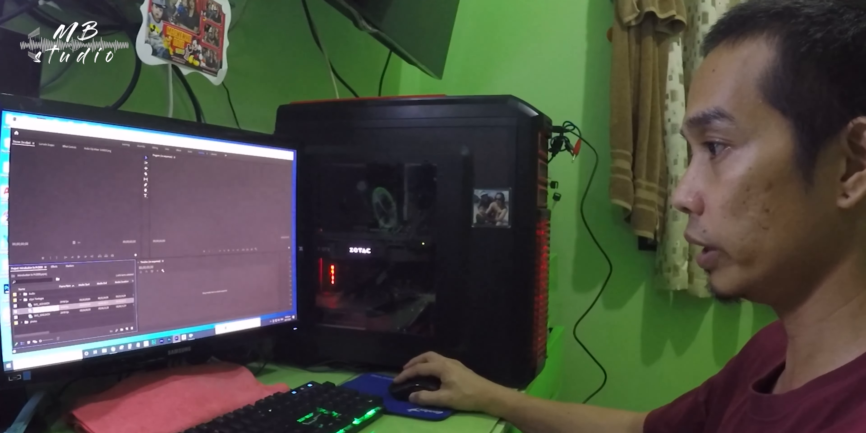
left_click(46, 316)
double_click(45, 316)
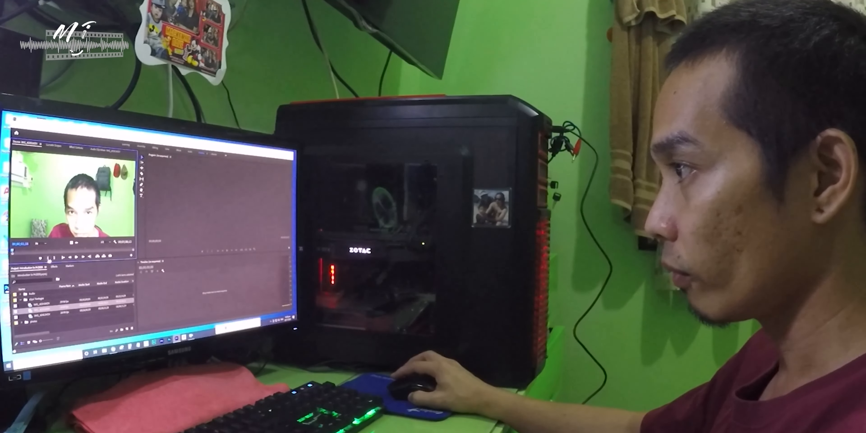
left_click(77, 258)
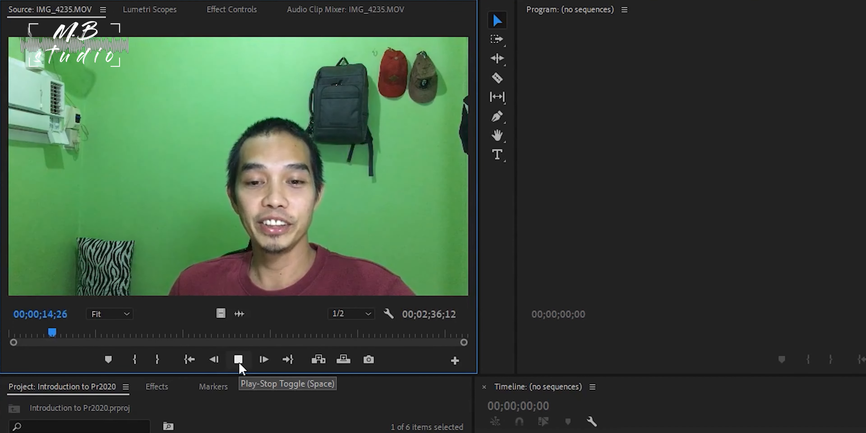
left_click(240, 364)
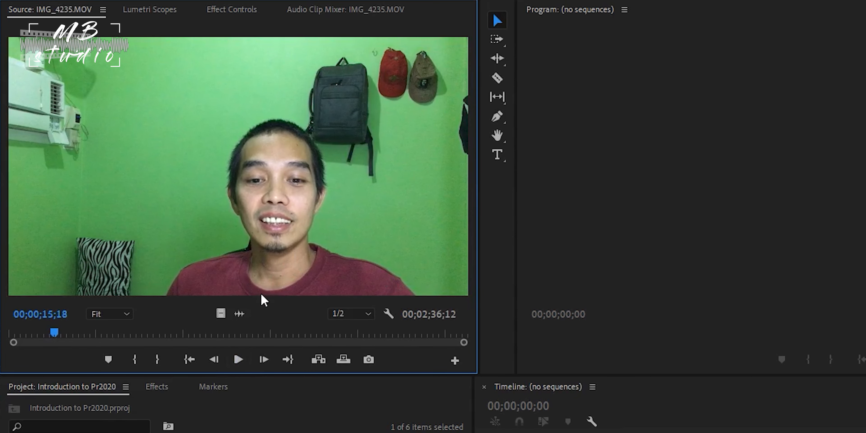
Mark an In point at 00;00;10;06 and an Out point at about 00;00;15;22 in IMG_4235.MOV.
left_click_drag(53, 331, 38, 333)
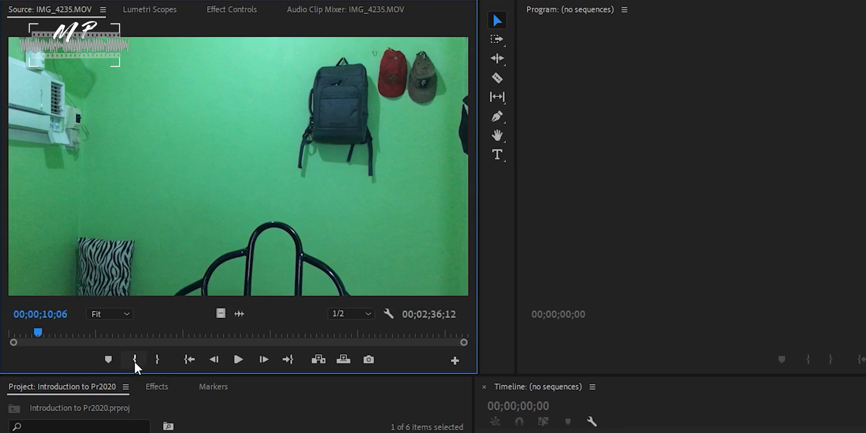
left_click(135, 363)
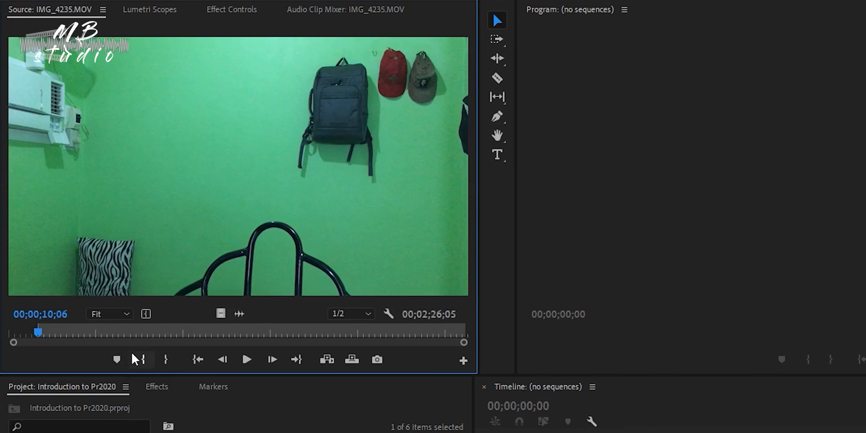
left_click(248, 360)
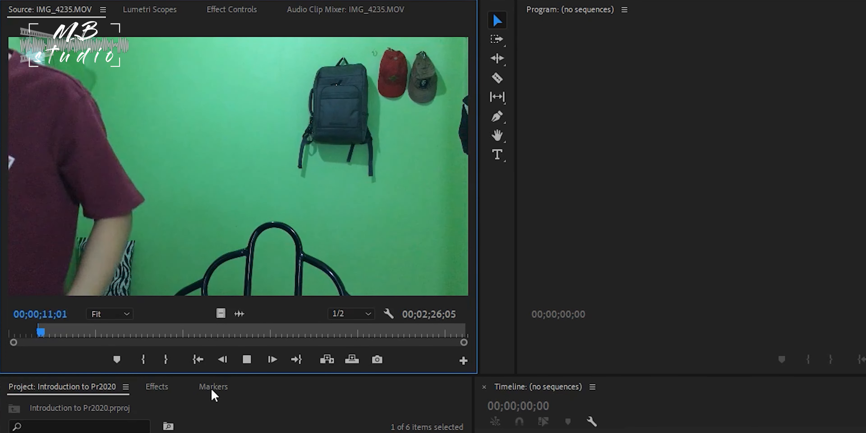
left_click(252, 361)
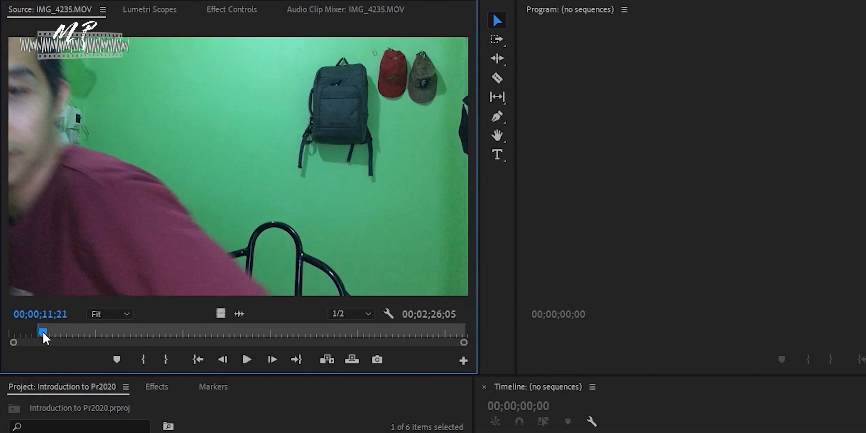
left_click_drag(44, 333, 47, 333)
left_click(247, 362)
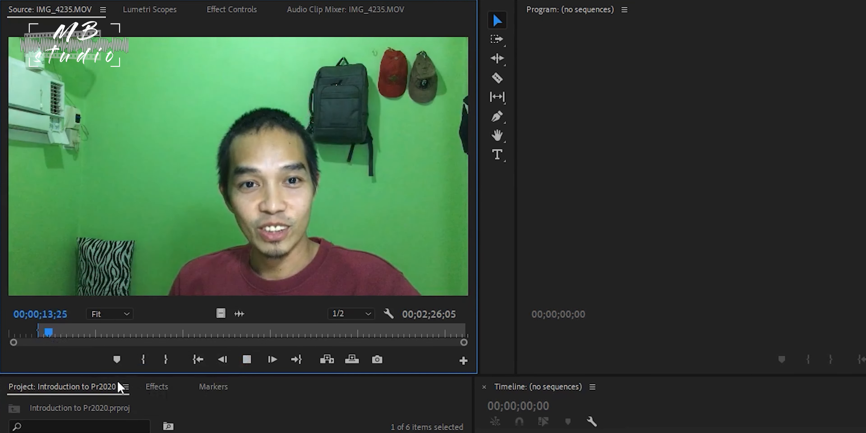
left_click(250, 360)
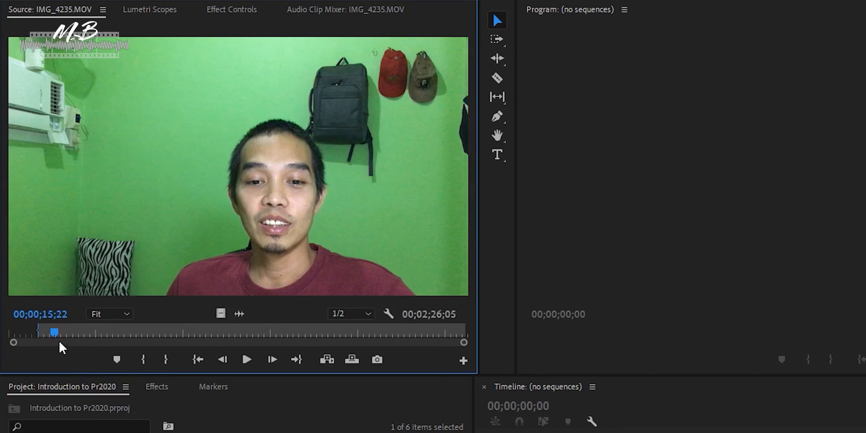
left_click(166, 360)
Create a sequence from the marked range of IMG_4235.MOV in the empty timeline and play it back.
left_click(45, 331)
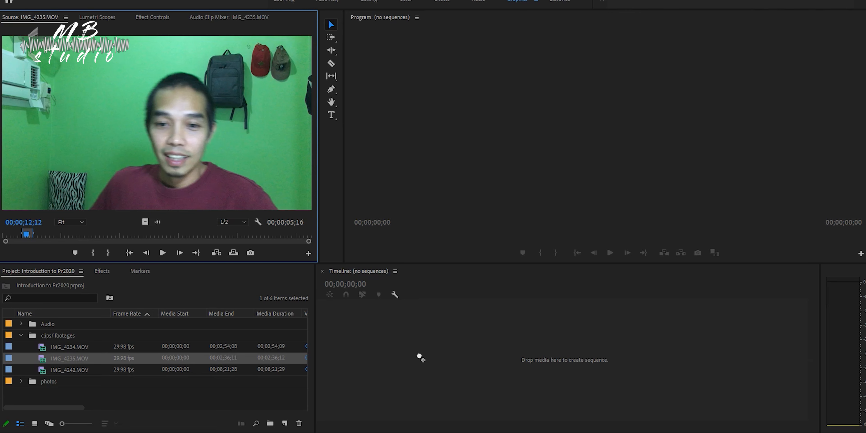
left_click_drag(441, 365, 441, 365)
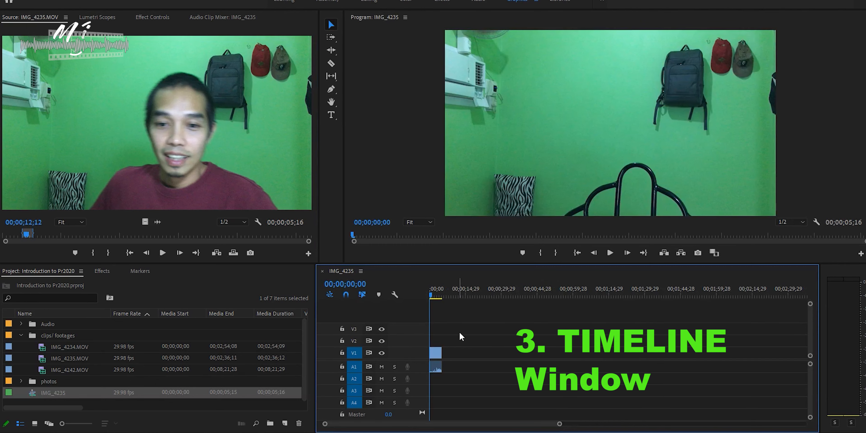
left_click_drag(432, 294, 428, 295)
key("space")
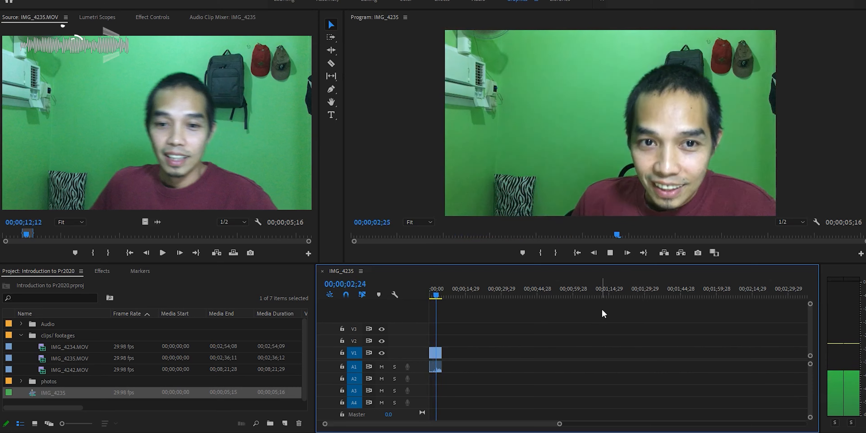
left_click(610, 253)
left_click_drag(443, 294, 431, 294)
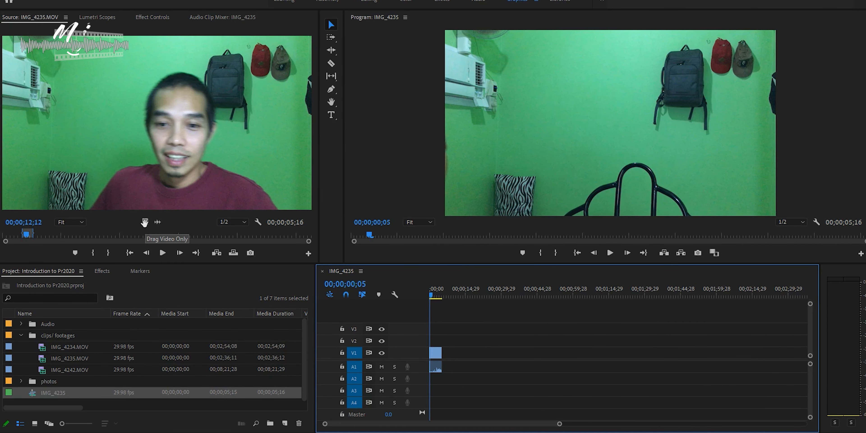
Add only the video of the marked range to track V1 at about 00;00;33;10 and play it back.
left_click_drag(145, 222, 512, 353)
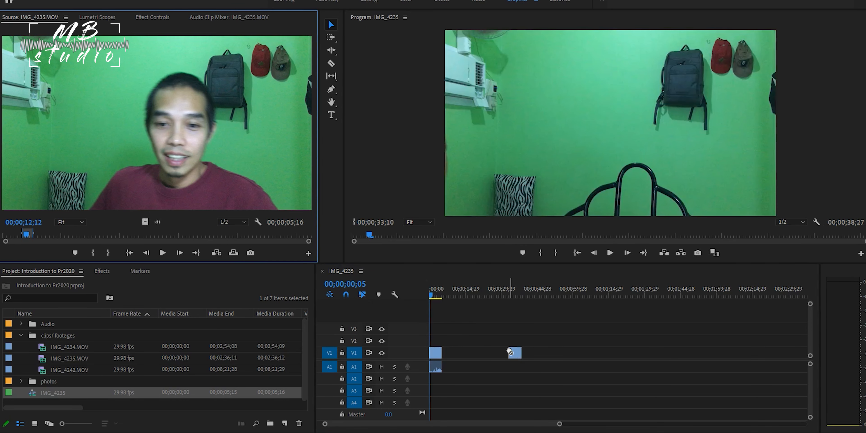
left_click(517, 296)
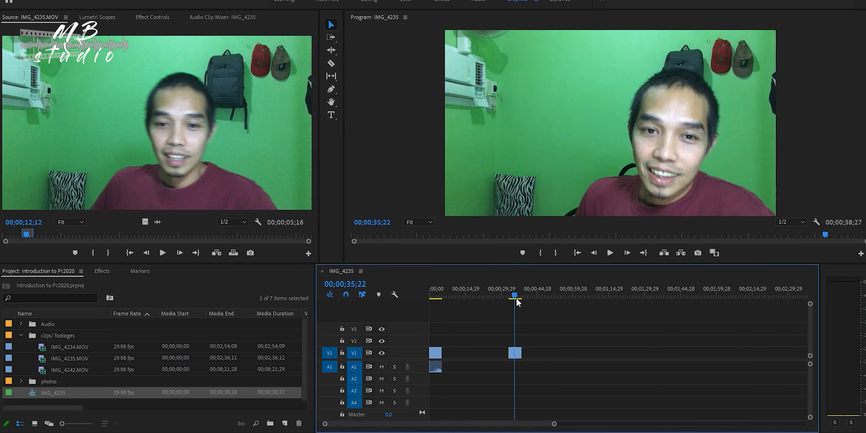
mouse_move(517, 295)
left_mouse_down()
mouse_move(525, 295)
mouse_move(509, 296)
left_mouse_up()
key("space")
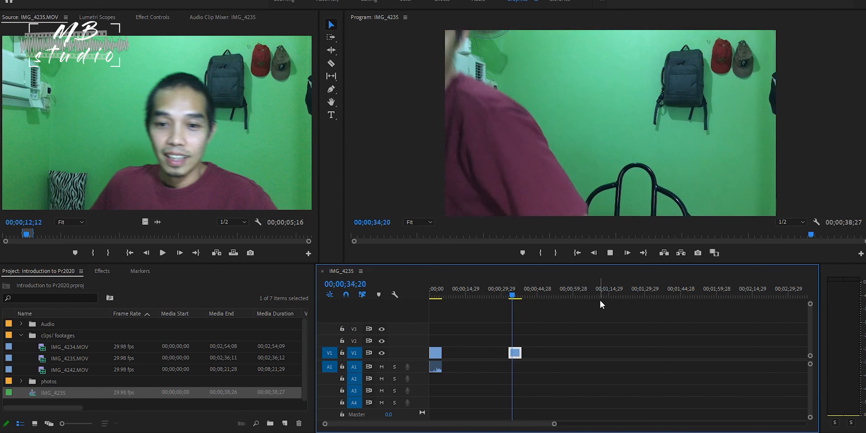
left_click(611, 253)
left_click_drag(515, 294, 514, 294)
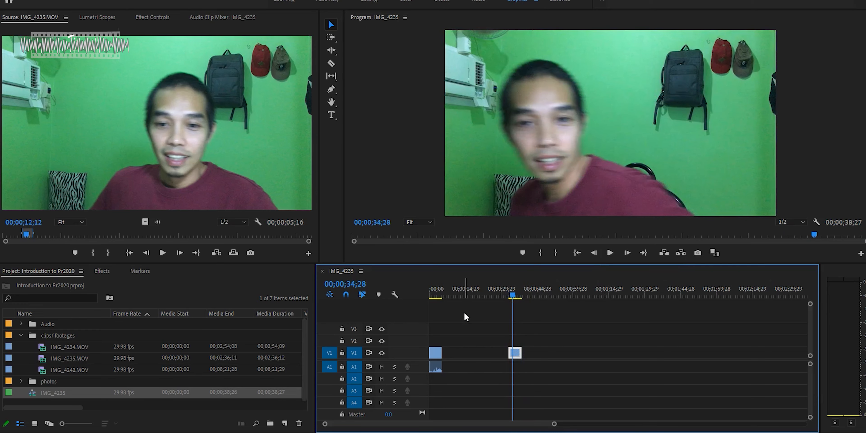
Add only the audio of the marked range to track A1 at about 00;01;05 and play it back.
left_click(471, 295)
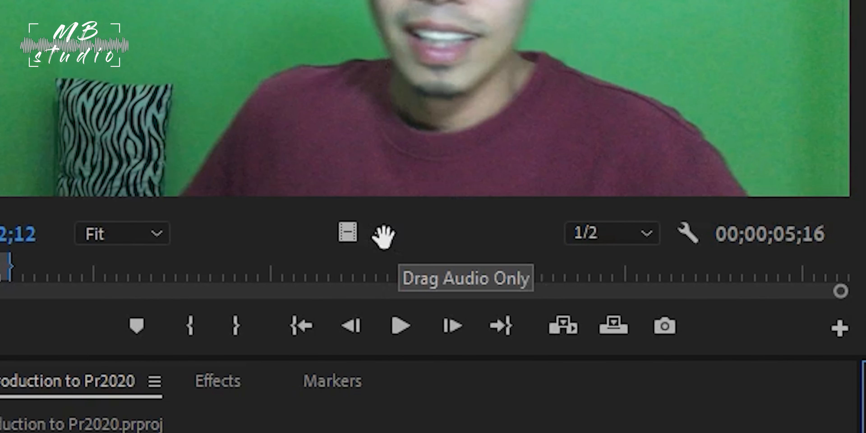
left_click_drag(384, 236, 755, 338)
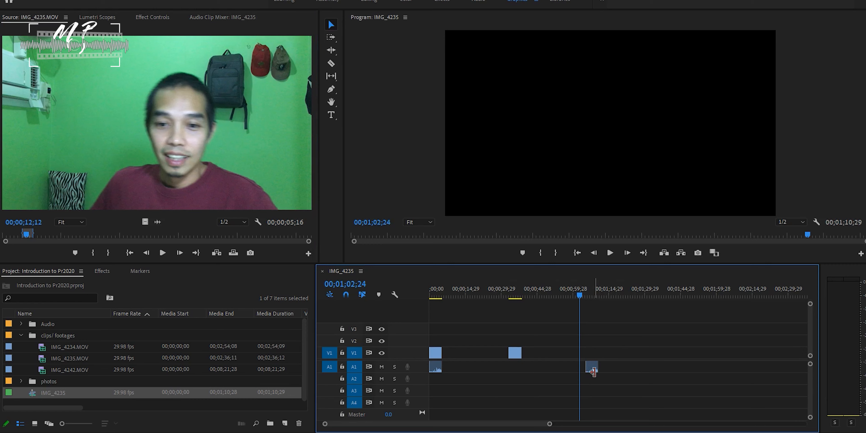
key("space")
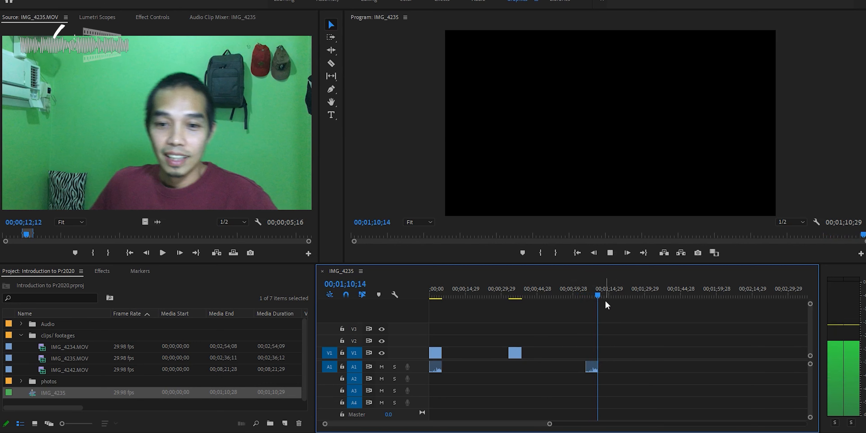
key("space")
key("space")
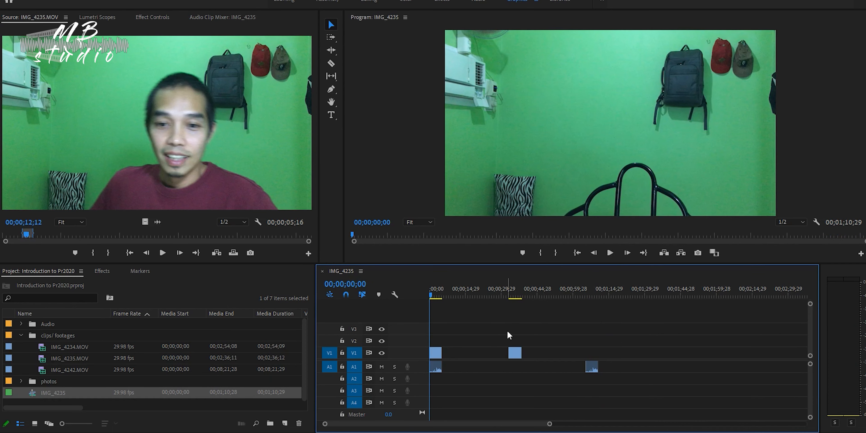
Move the video-only clip on track V1 about 5 seconds earlier.
left_click_drag(515, 354, 503, 358)
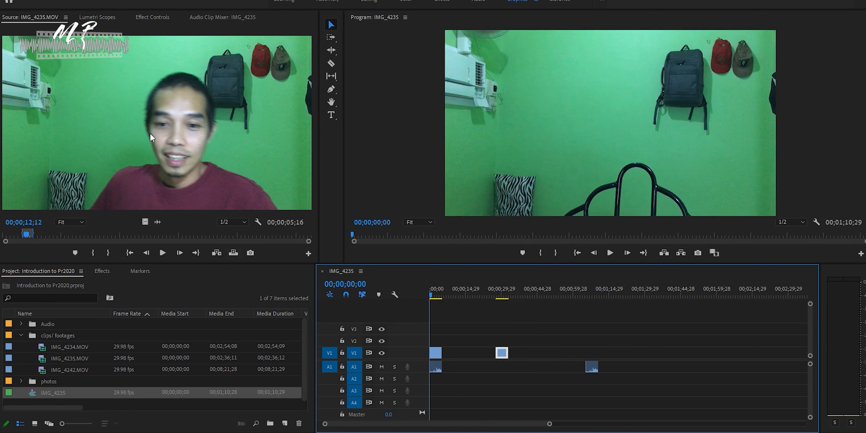
Open the effect controls of the selected video-only clip, set its vertical position to 1108 and adjust its scale.
left_click(157, 17)
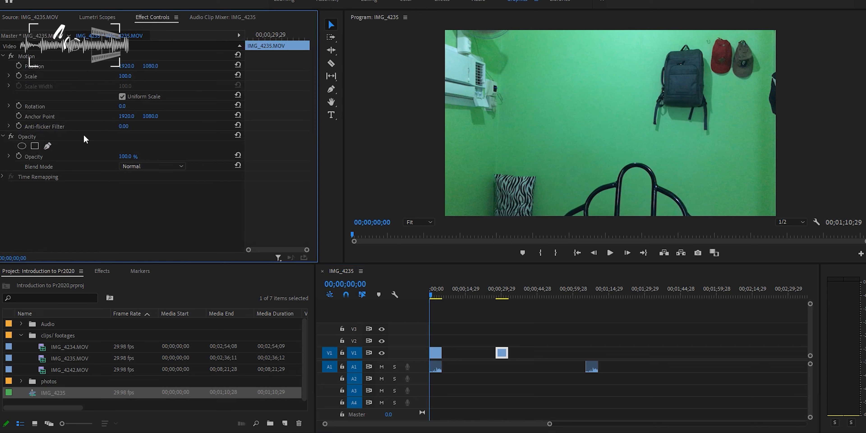
key("Down")
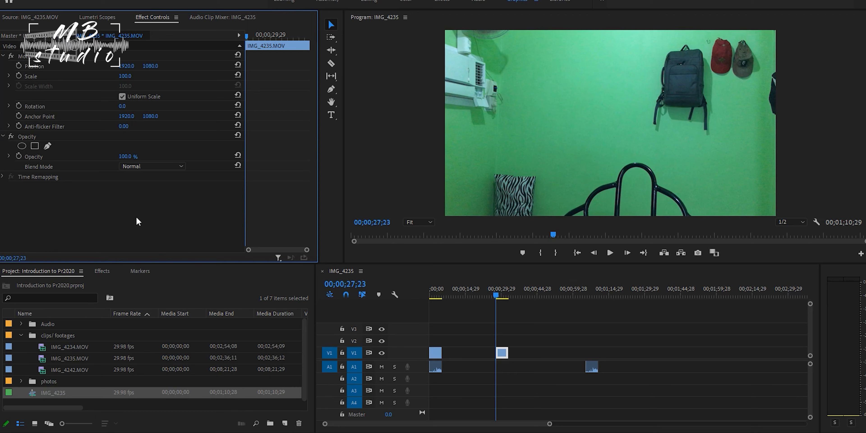
key("space")
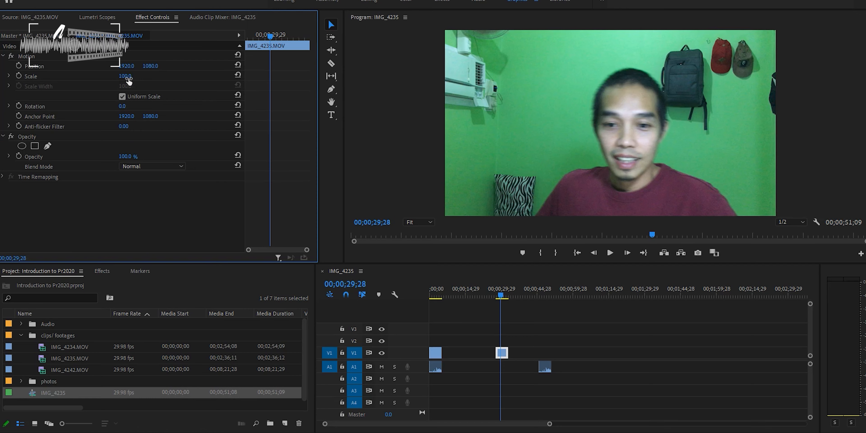
left_click_drag(127, 68, 167, 69)
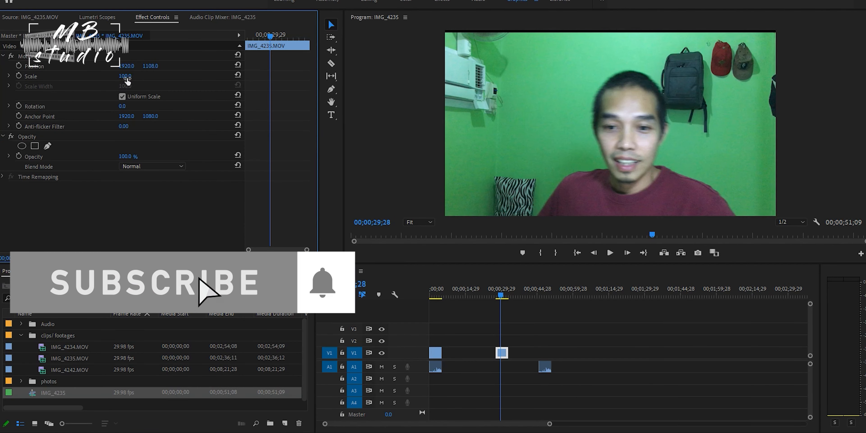
mouse_move(126, 79)
left_mouse_down()
mouse_move(93, 80)
mouse_move(183, 80)
mouse_move(93, 79)
mouse_move(129, 79)
left_mouse_up()
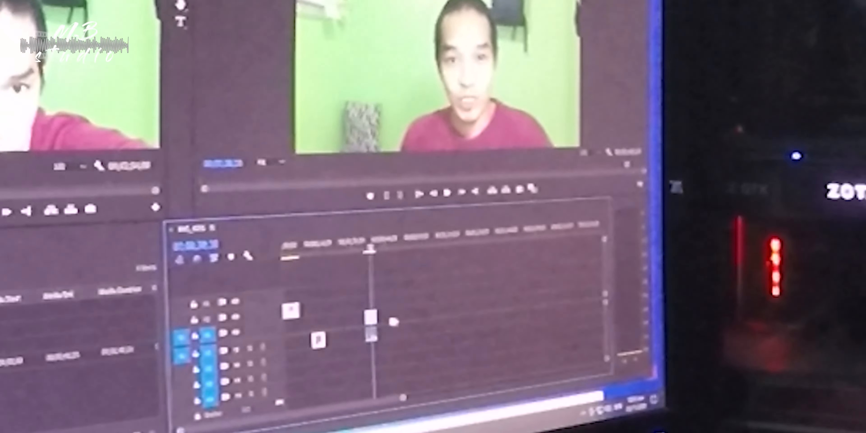
left_click_drag(379, 319, 407, 292)
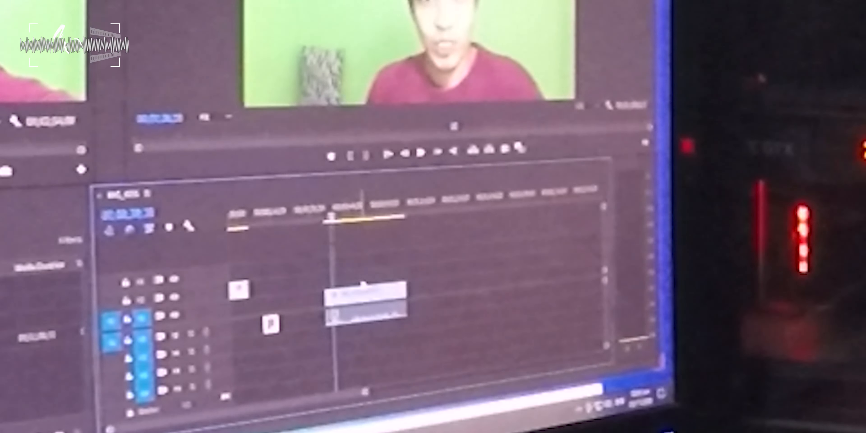
left_click_drag(406, 292, 408, 292)
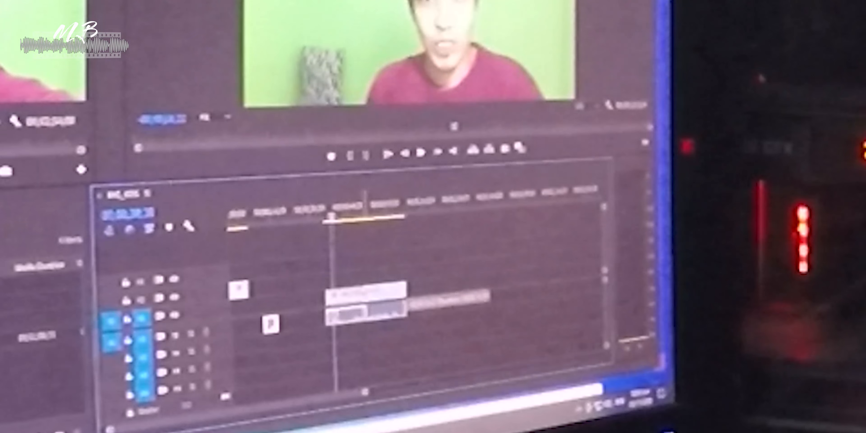
key("ctrl+z")
left_click(238, 291)
key("Delete")
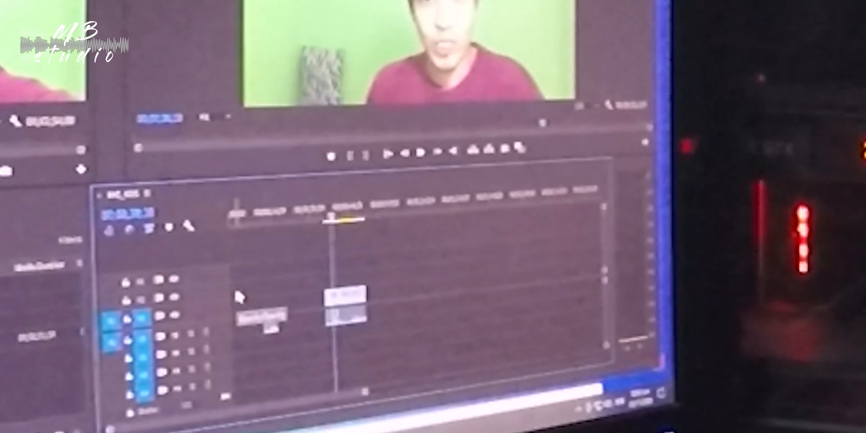
key("ctrl+z")
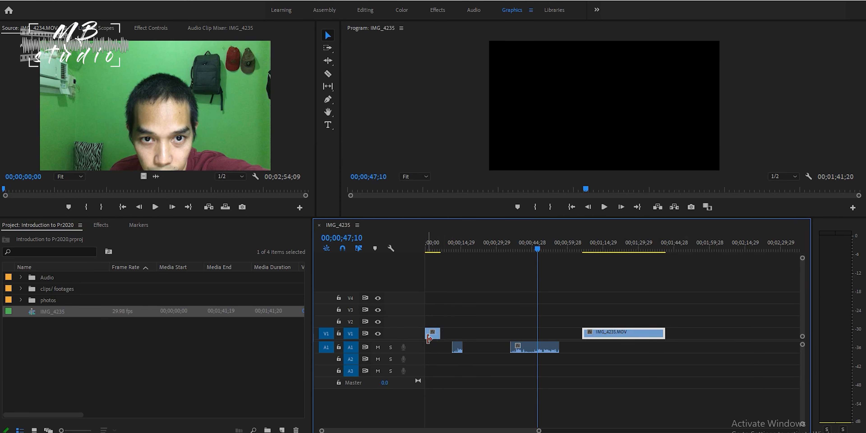
Move the long IMG_4235.MOV video clip up to new track V6 and the longer audio clip down to new track A5.
left_click_drag(618, 338, 615, 289)
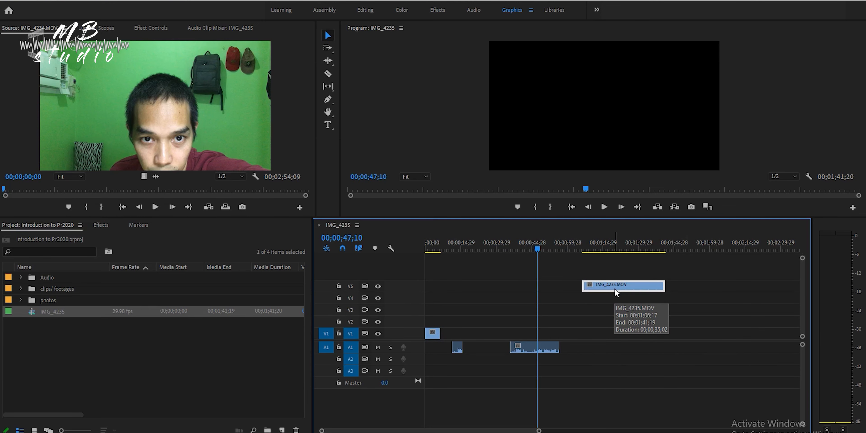
left_click_drag(615, 286, 606, 279)
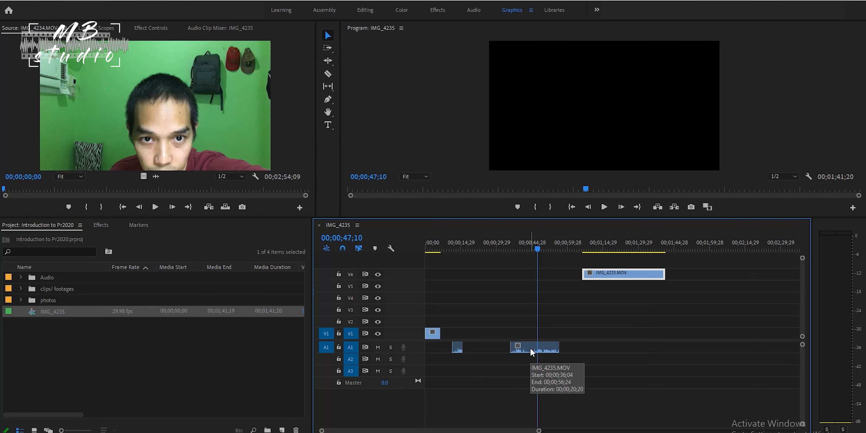
left_click_drag(532, 351, 531, 400)
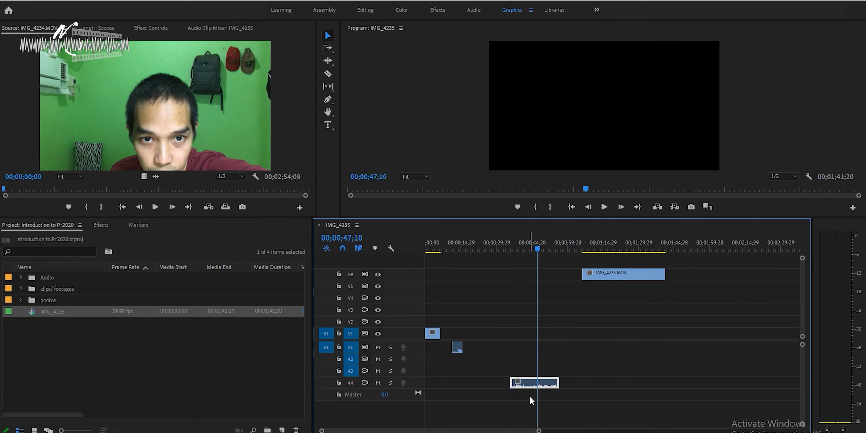
left_click_drag(521, 382, 526, 399)
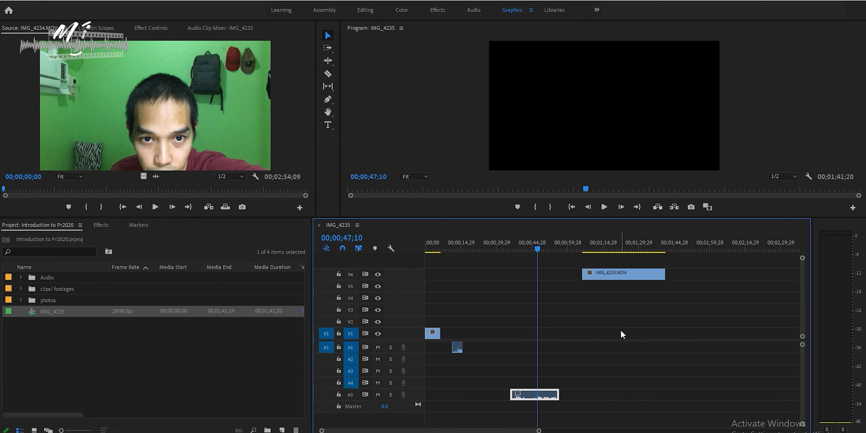
Stack the IMG_4235.MOV clip on track V2 directly above the shorter clip on track V1.
left_click_drag(540, 250, 528, 250)
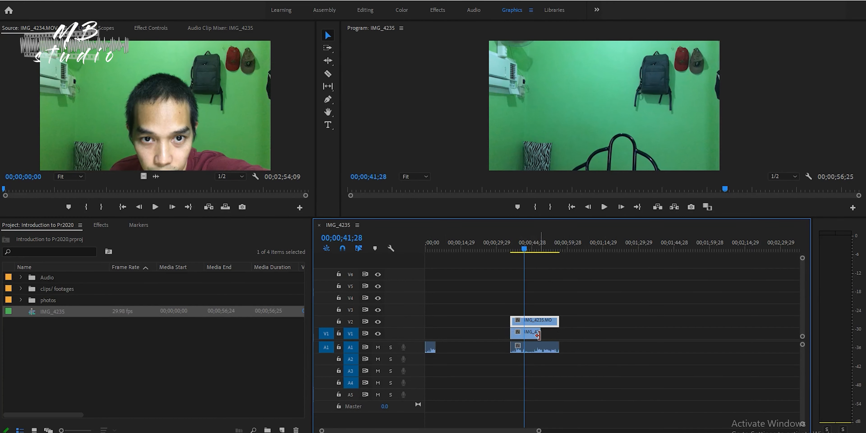
left_click_drag(539, 335, 594, 324)
left_click_drag(525, 250, 518, 264)
left_click_drag(587, 322, 538, 323)
key("Down")
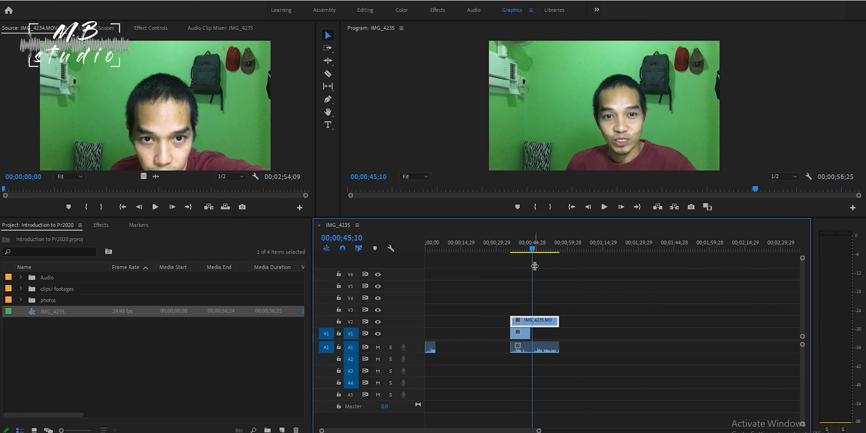
Scrub through the stacked clips to 00;00;39;16 and turn off the output of track V1.
mouse_move(533, 253)
left_mouse_down()
mouse_move(543, 251)
mouse_move(521, 251)
left_mouse_up()
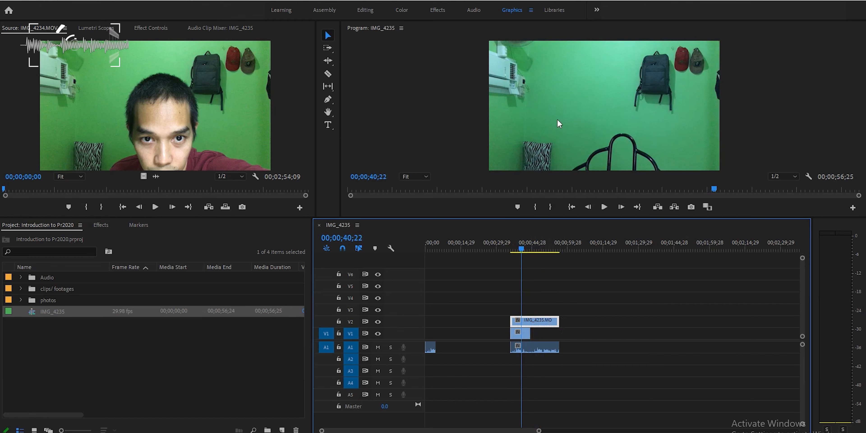
left_click(580, 296)
left_click_drag(548, 248, 519, 249)
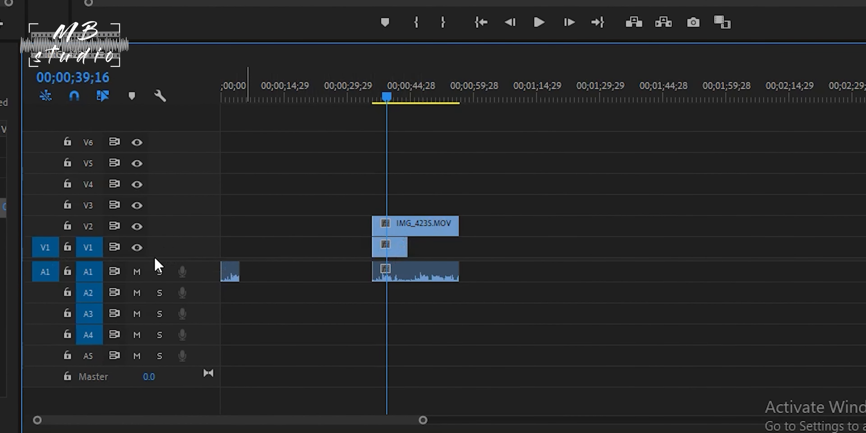
left_click(137, 247)
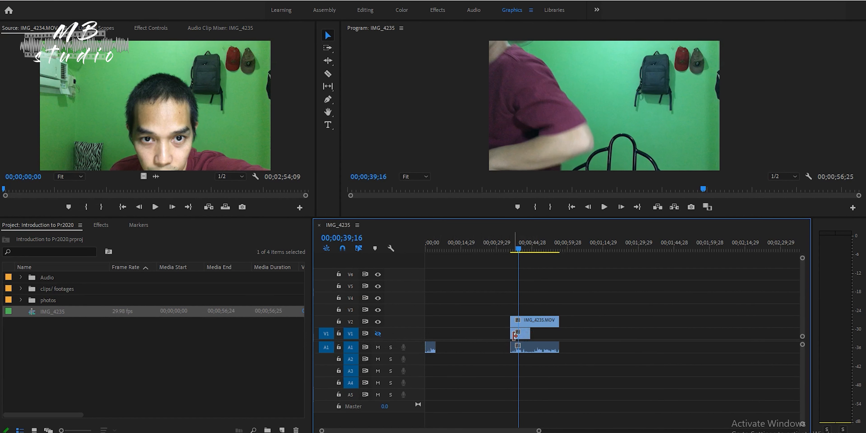
Toggle the output of track V2 off and on to compare the stacked clips in the program view.
left_click(378, 322)
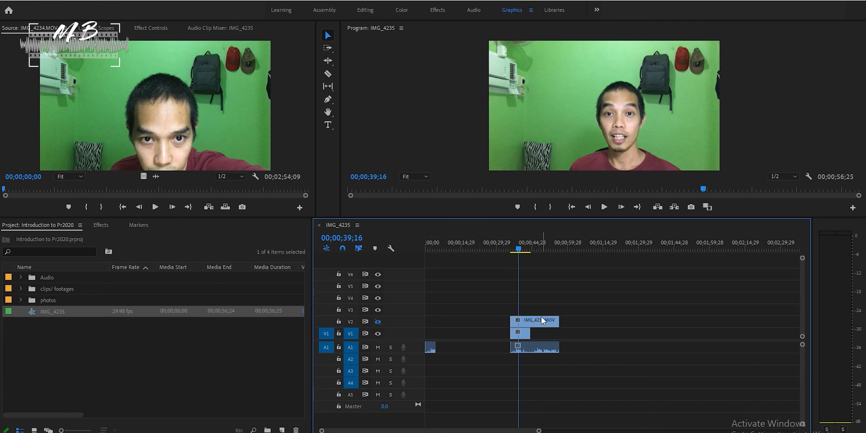
left_click(378, 322)
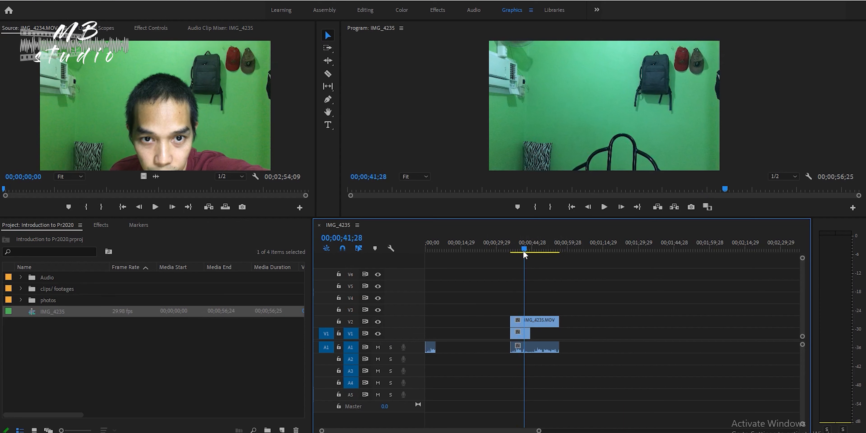
left_click(379, 322)
left_click(379, 322)
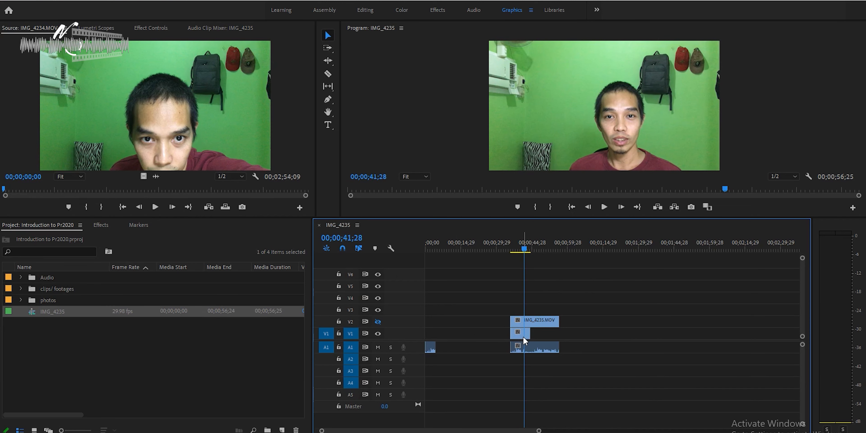
left_click(379, 321)
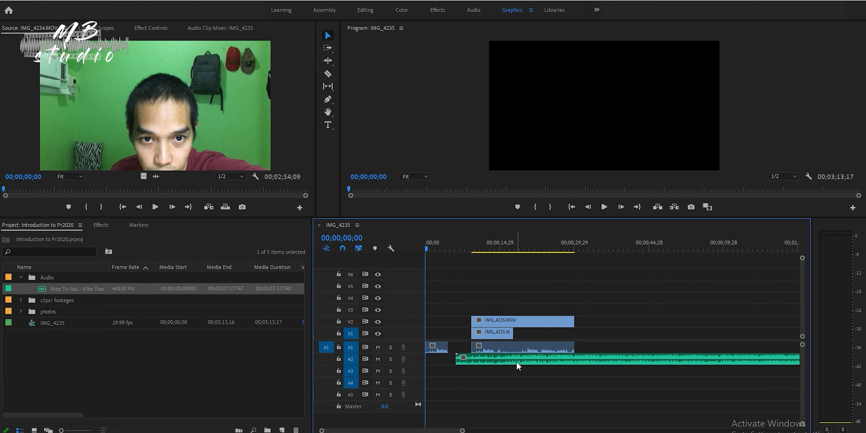
Move the music clip on track A2 to the start of the sequence and play it back.
left_click_drag(514, 363, 480, 367)
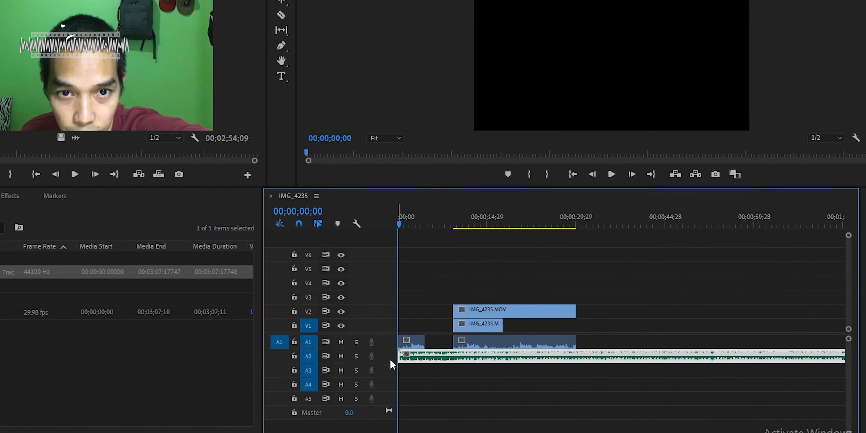
key("space")
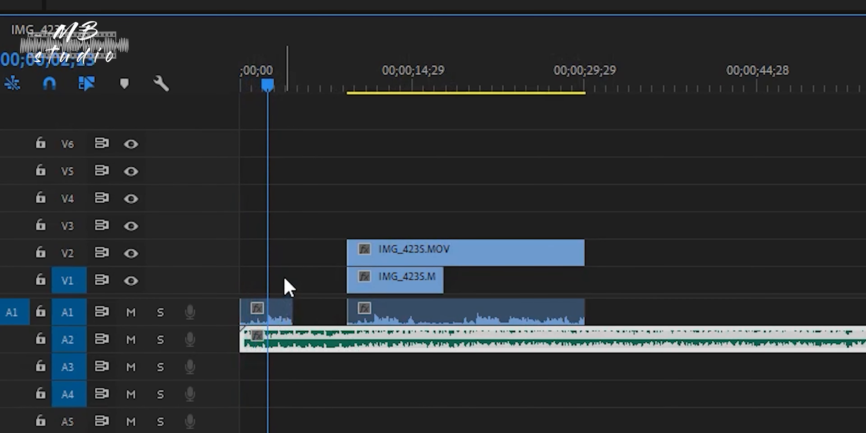
left_click(663, 3)
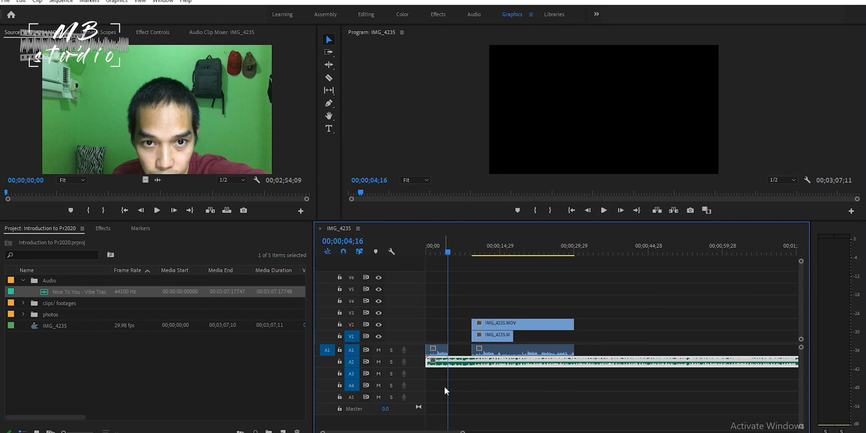
Solo track A2 and play the sequence from the start to hear only the music.
left_click(391, 362)
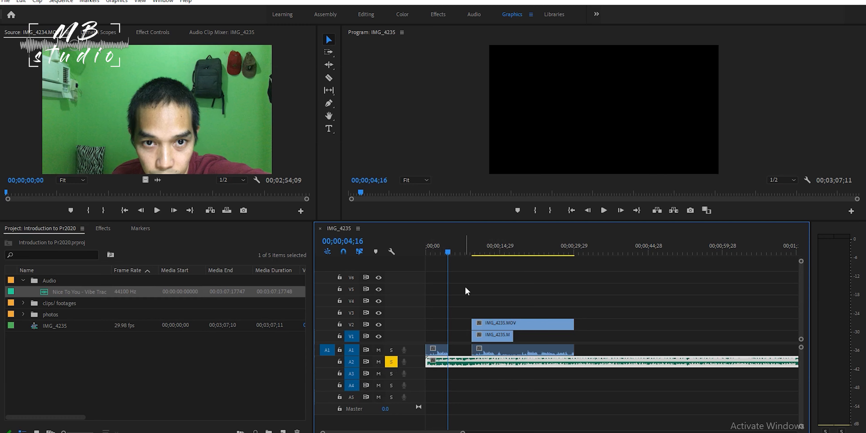
left_click_drag(447, 254, 419, 255)
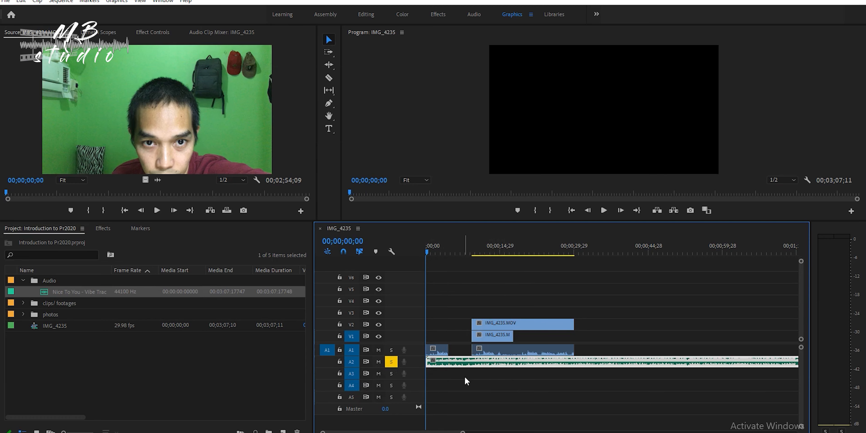
left_click(603, 210)
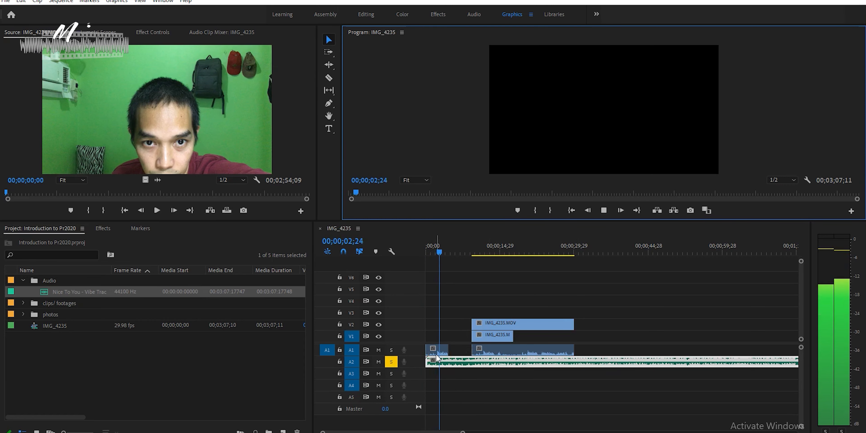
key("space")
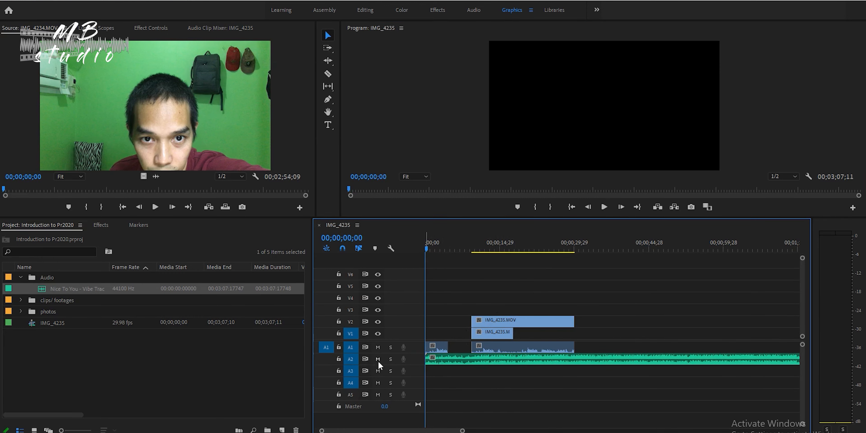
Mute track A2 and play the sequence from the start without the music.
left_click(378, 360)
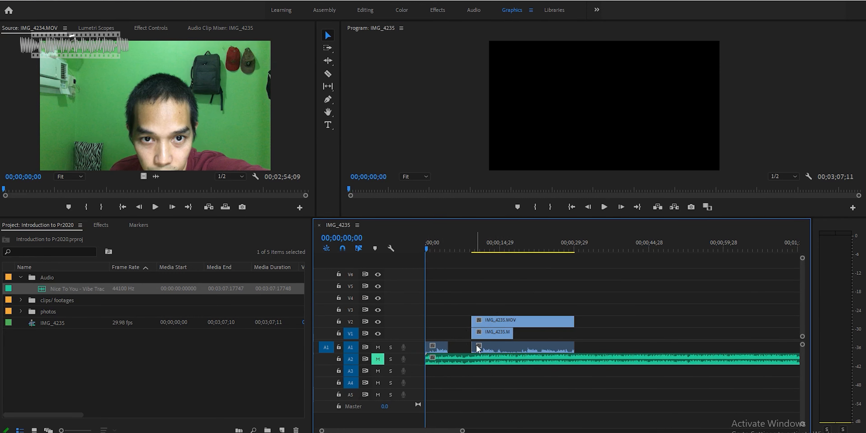
left_click(604, 207)
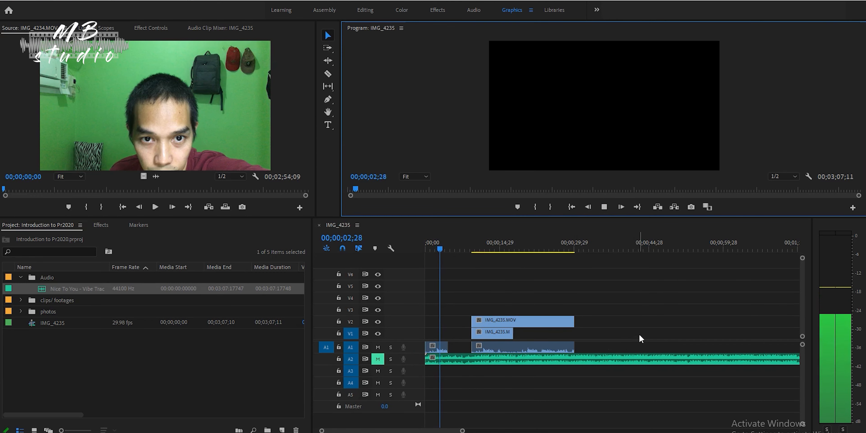
key("space")
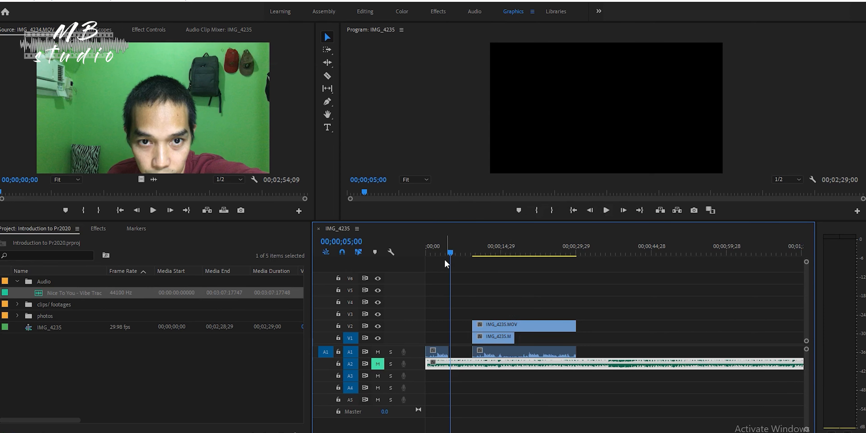
Scrub through the stacked video clips, return the playhead to their start and play them in the Program Monitor.
left_click_drag(450, 256, 495, 259)
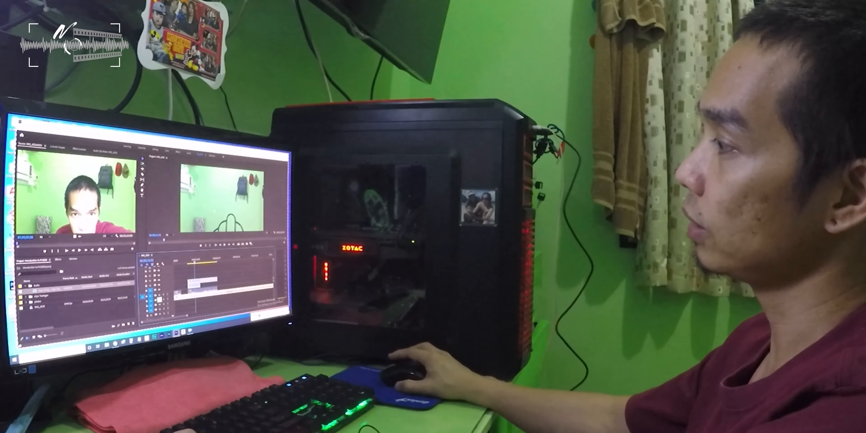
left_click(186, 263)
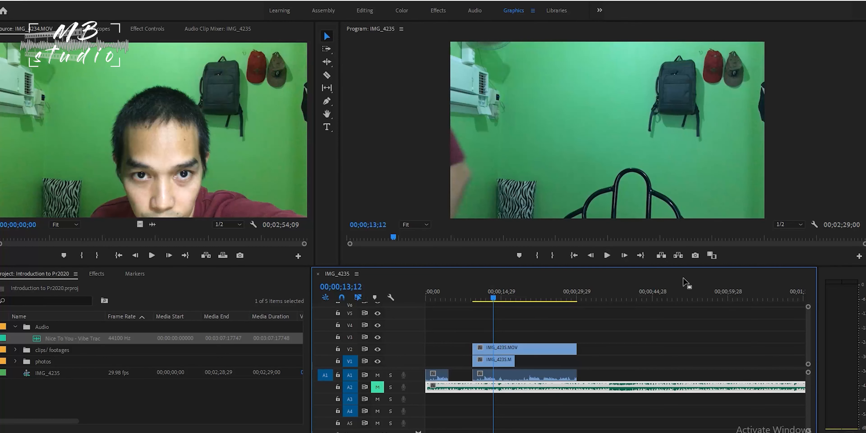
left_click_drag(492, 300, 473, 300)
left_click(607, 255)
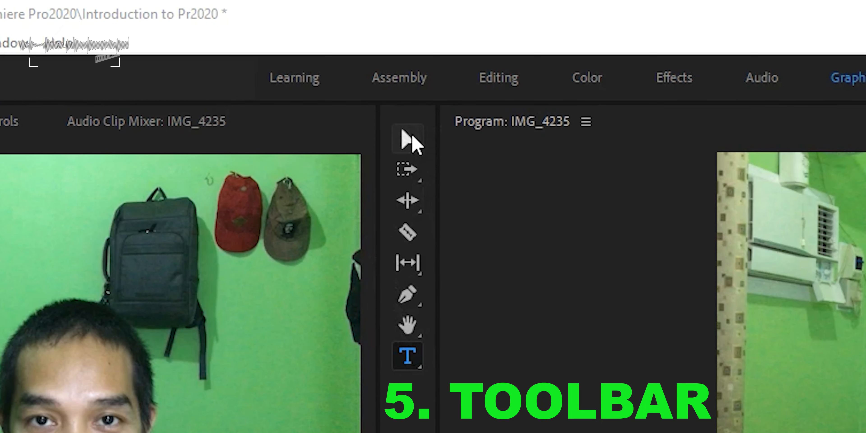
Activate the Selection tool and use it to select the music clip on A2 and the IMG_4242.MOV clip on V1.
left_click(410, 143)
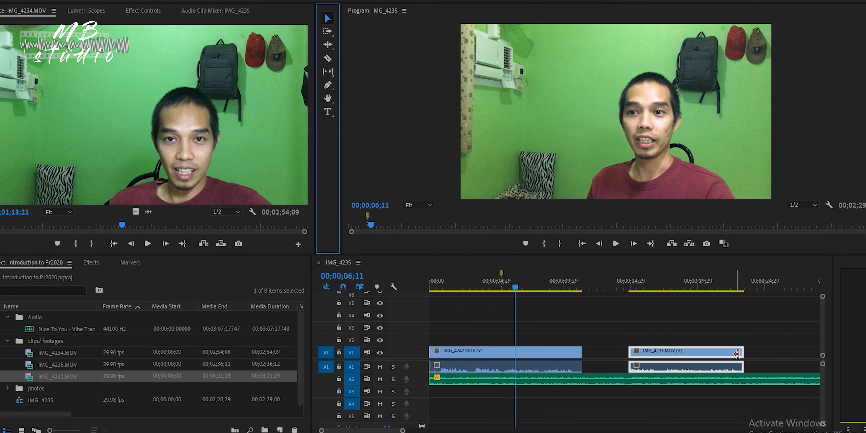
left_click(574, 354)
left_click(563, 383)
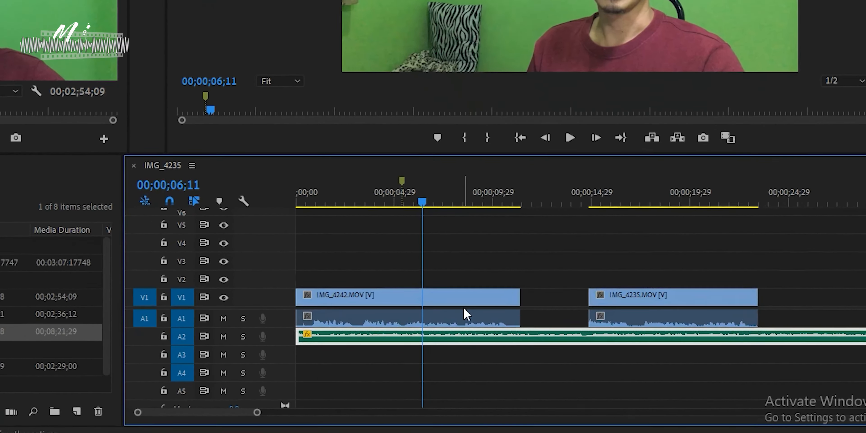
left_click(485, 330)
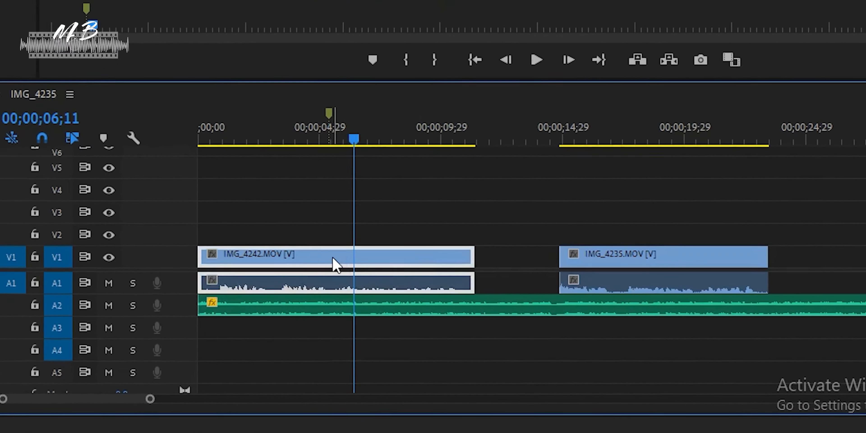
Move the IMG_4242.MOV clip up to a higher track and around the timeline, and return it to the start of V1.
left_click_drag(358, 277, 405, 185)
left_click_drag(311, 187, 171, 196)
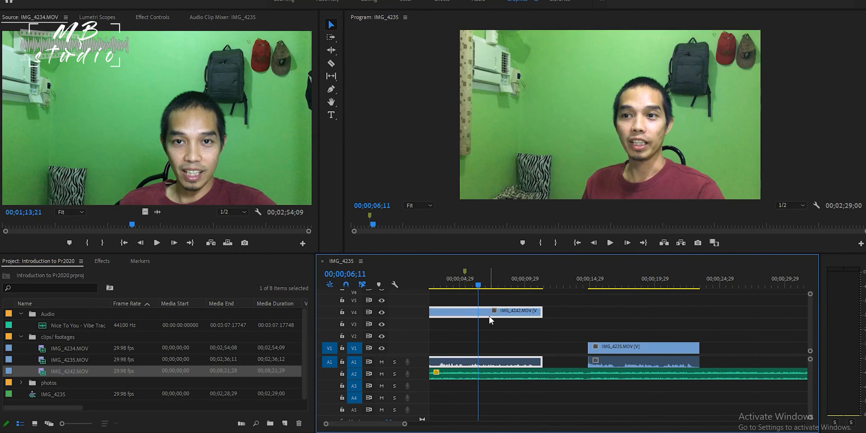
left_click_drag(490, 315, 484, 348)
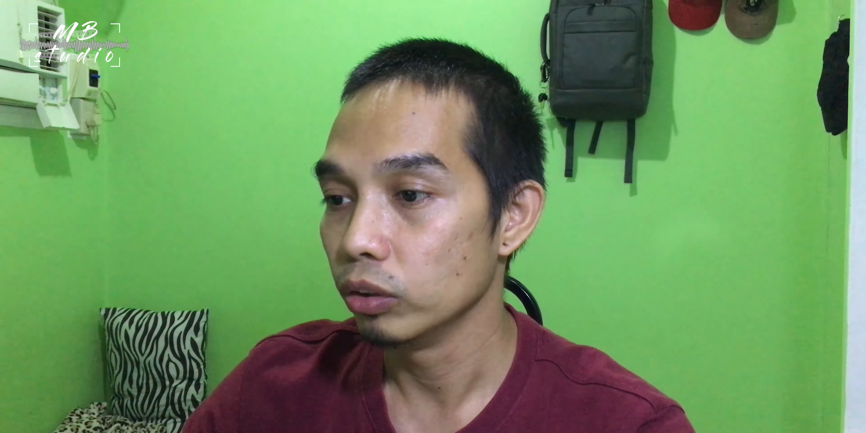
left_click_drag(404, 427, 395, 429)
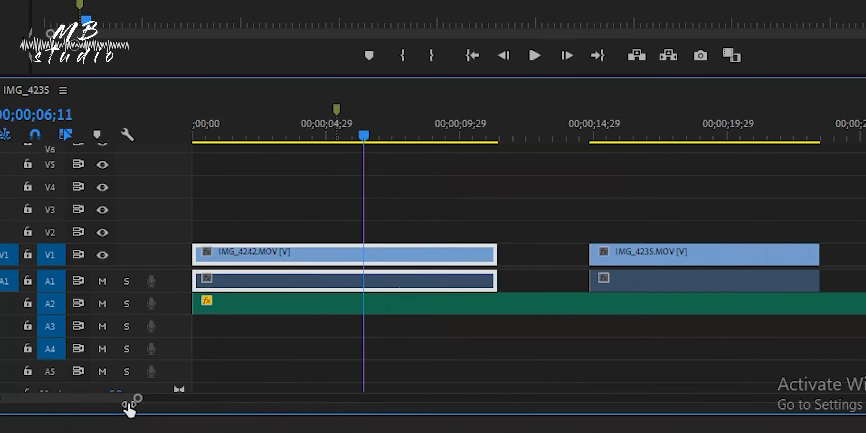
left_click_drag(129, 408, 178, 399)
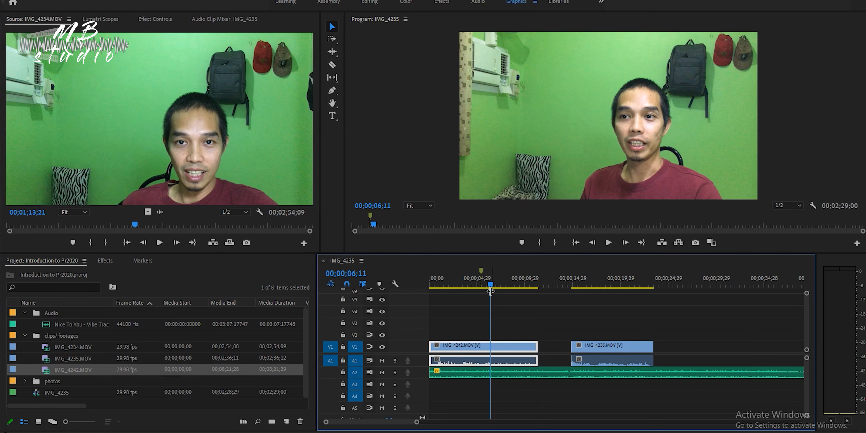
Play the sequence from its start in the Program Monitor and return the playhead to the beginning.
left_click_drag(491, 287, 409, 295)
left_click(609, 243)
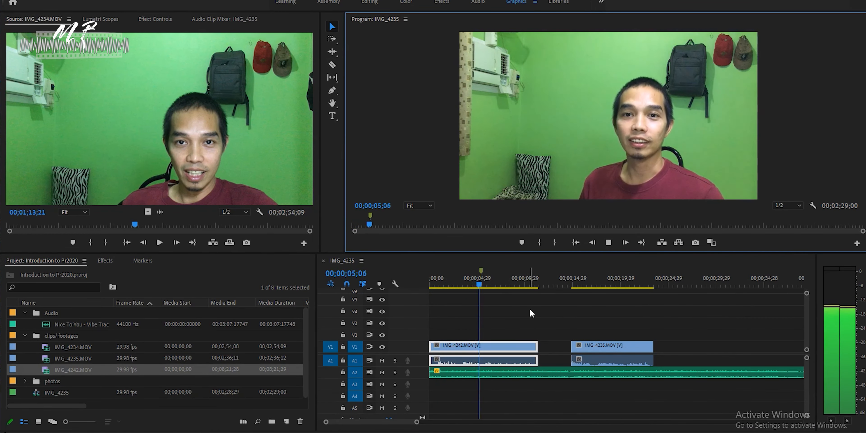
left_click(575, 243)
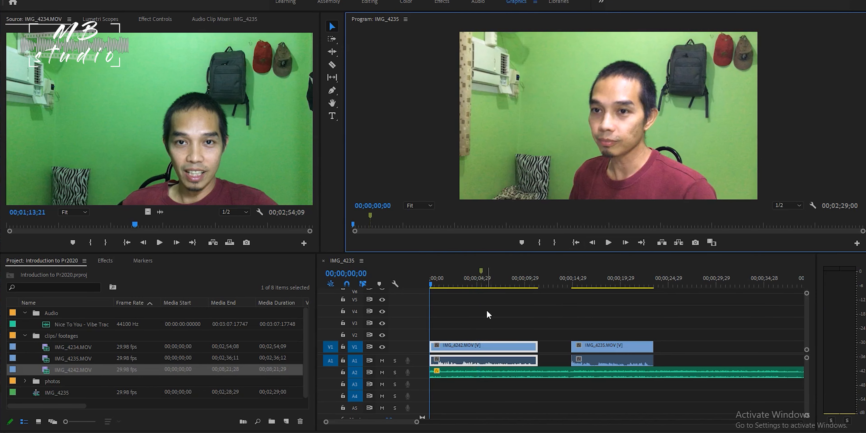
Place the playhead at 00;00;03;06 and split the IMG_4242.MOV clip there with the Razor tool.
left_click_drag(433, 289, 461, 299)
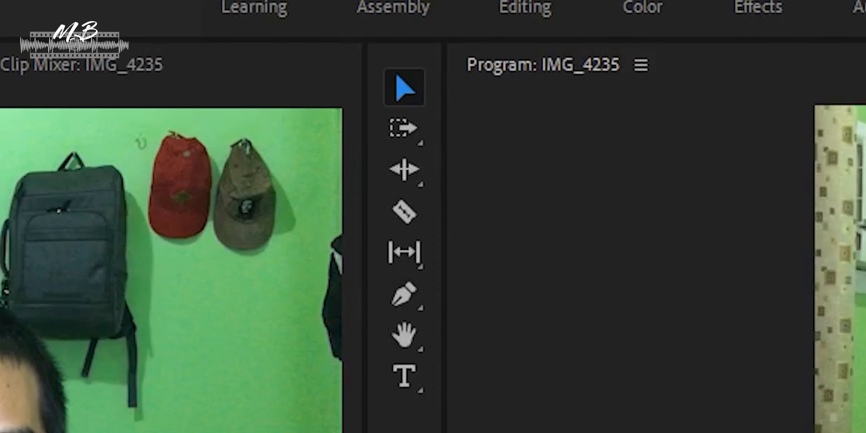
left_click(402, 214)
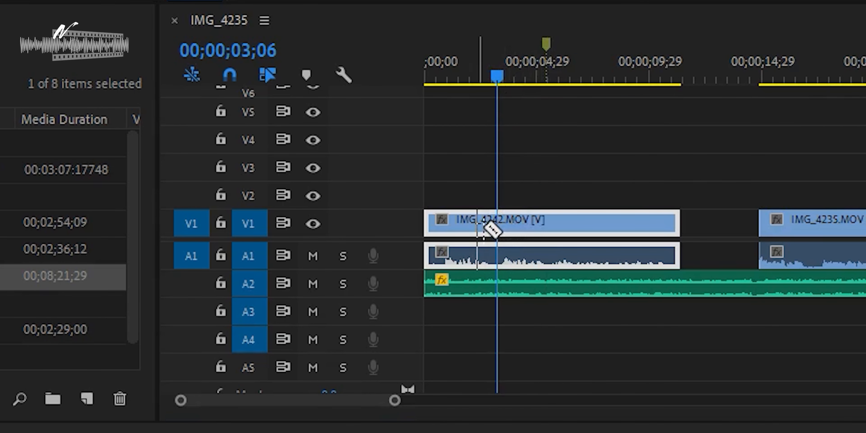
left_click(498, 225)
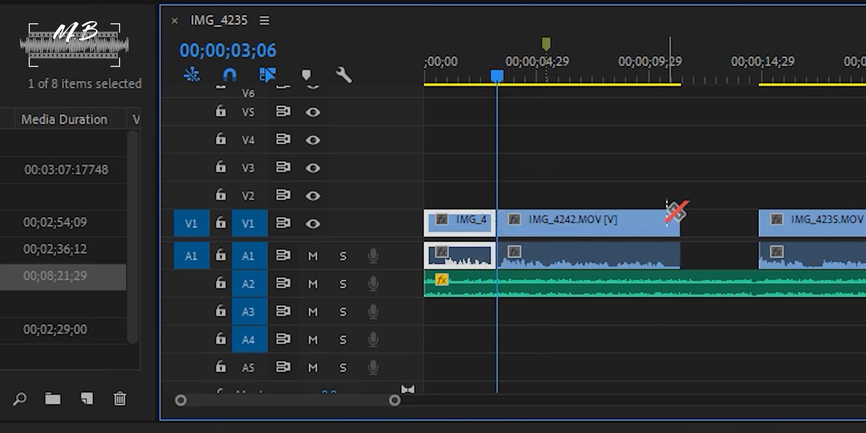
Delete the first piece of the split IMG_4242.MOV clip with its audio and move the remaining piece to the sequence start.
key("v")
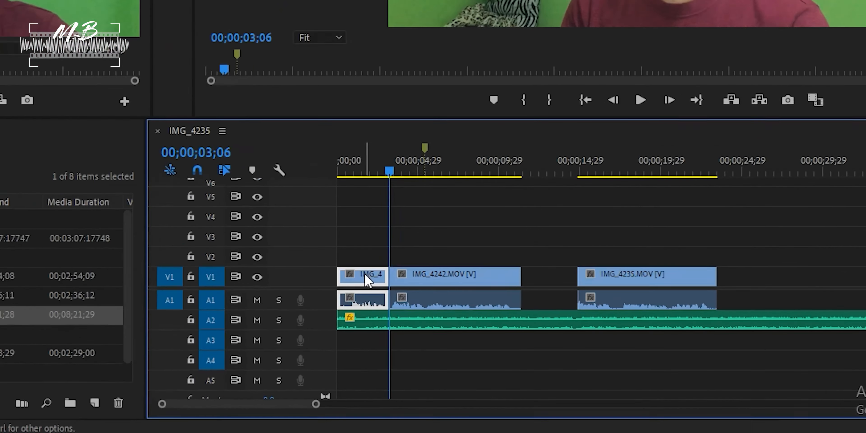
key("Delete")
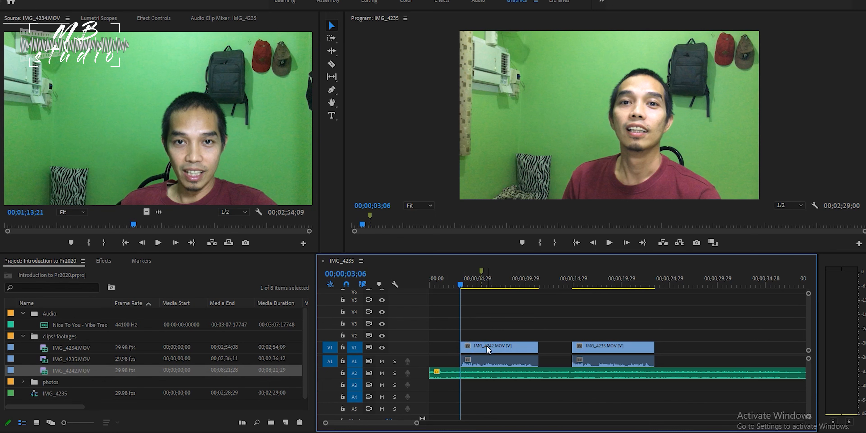
left_click_drag(488, 350, 458, 350)
Play the sequence from the start to review the trimmed IMG_4242.MOV clip, stopping at 00;00;05;00.
key("Home")
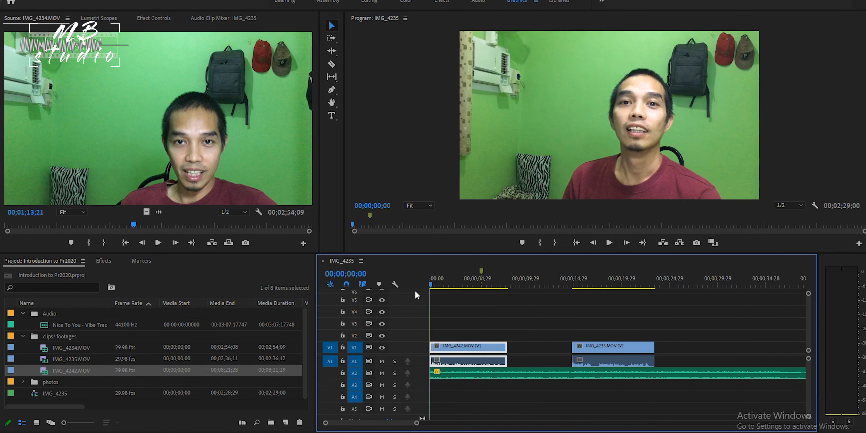
key("space")
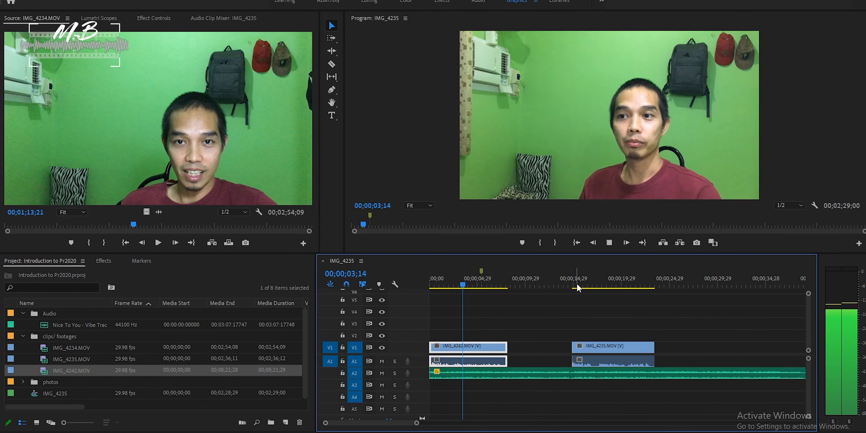
key("space")
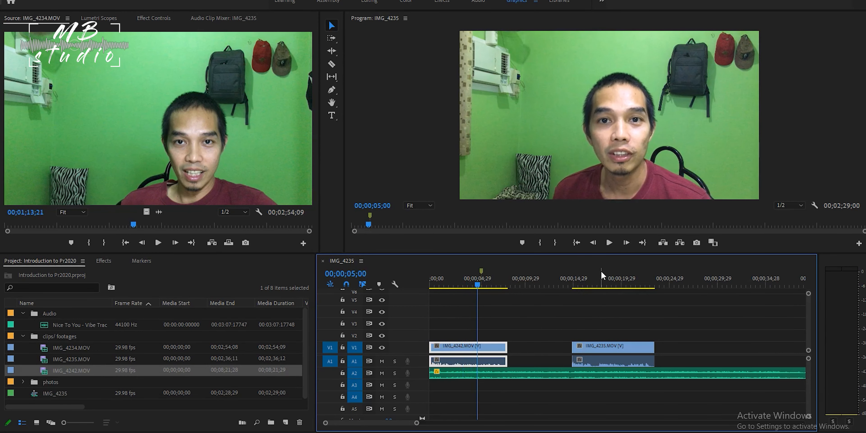
Move the IMG_4235.MOV clip earlier on V1, closer to the end of IMG_4242.MOV.
left_click_drag(611, 351, 559, 352)
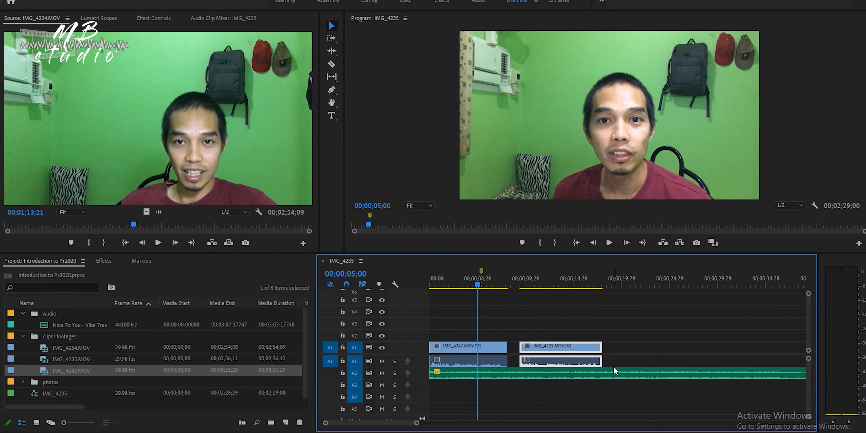